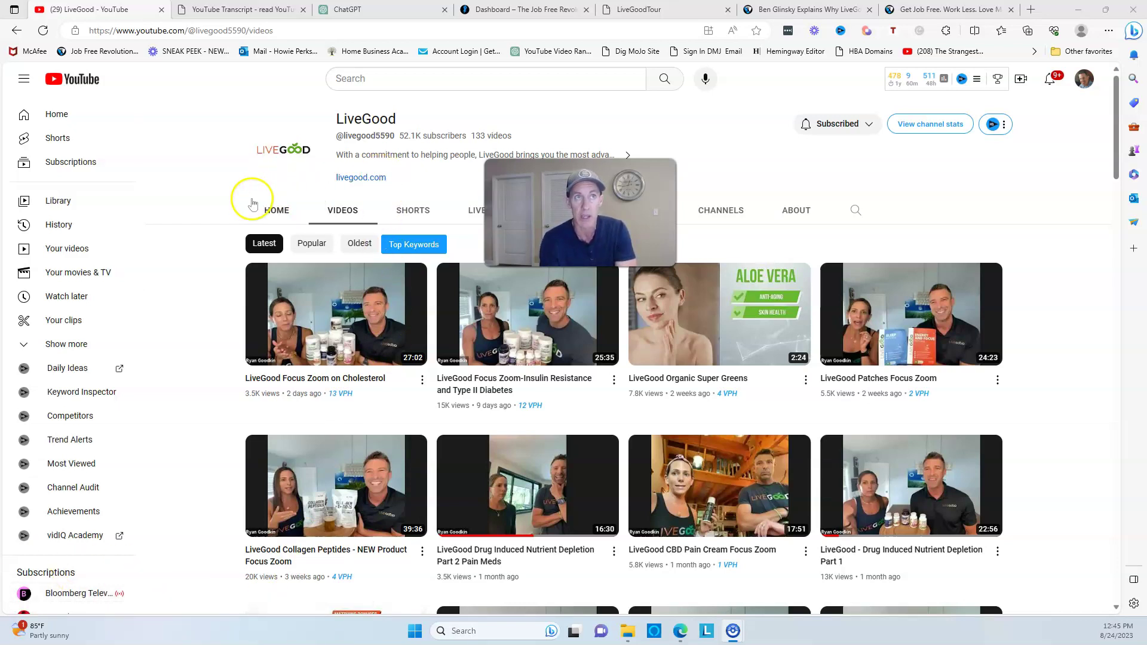
- Open the 'LiveGood Complete Plant Based Protein Focus Zoom' video from the channel's video list
scroll(221, 239, down, 8)
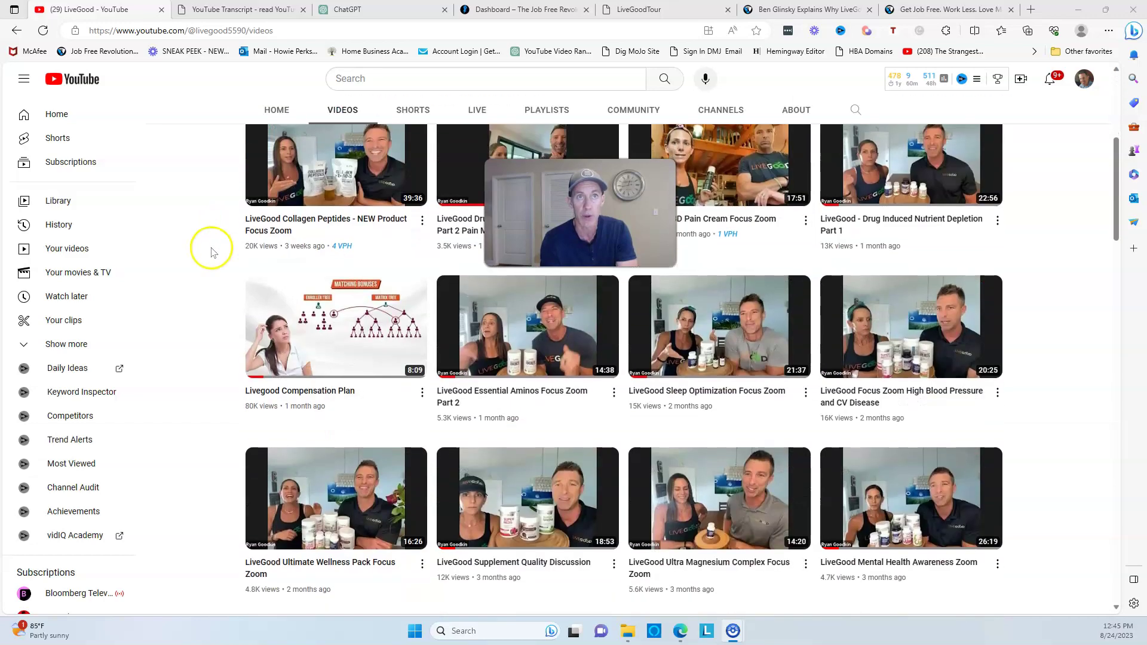
scroll(217, 311, up, 4)
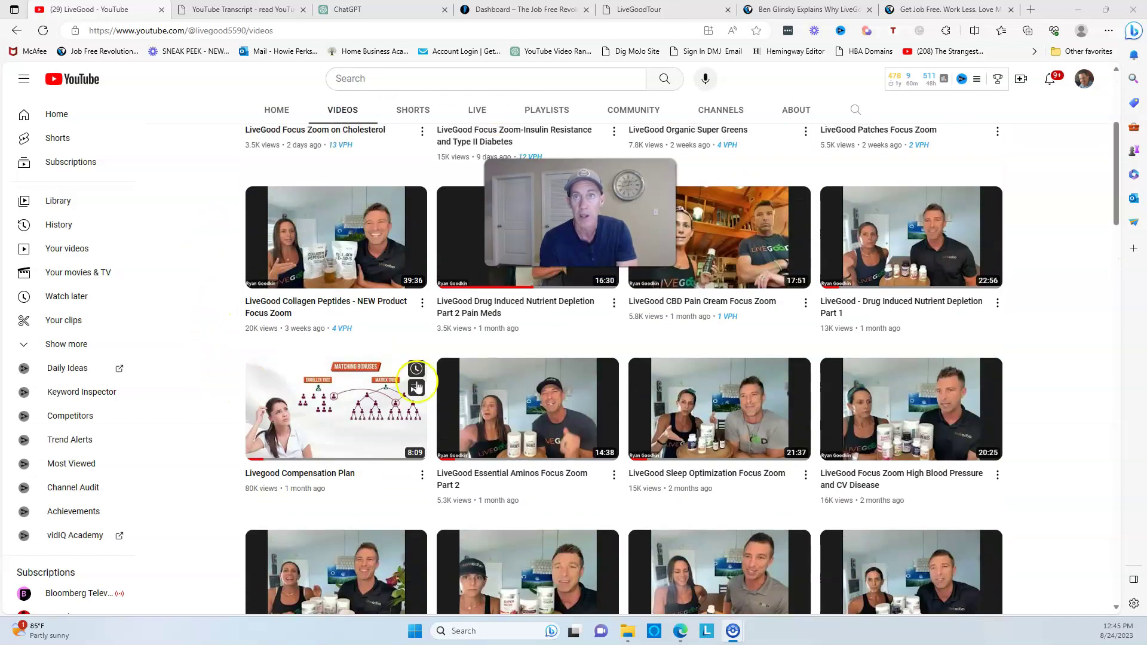
scroll(1110, 420, down, 4)
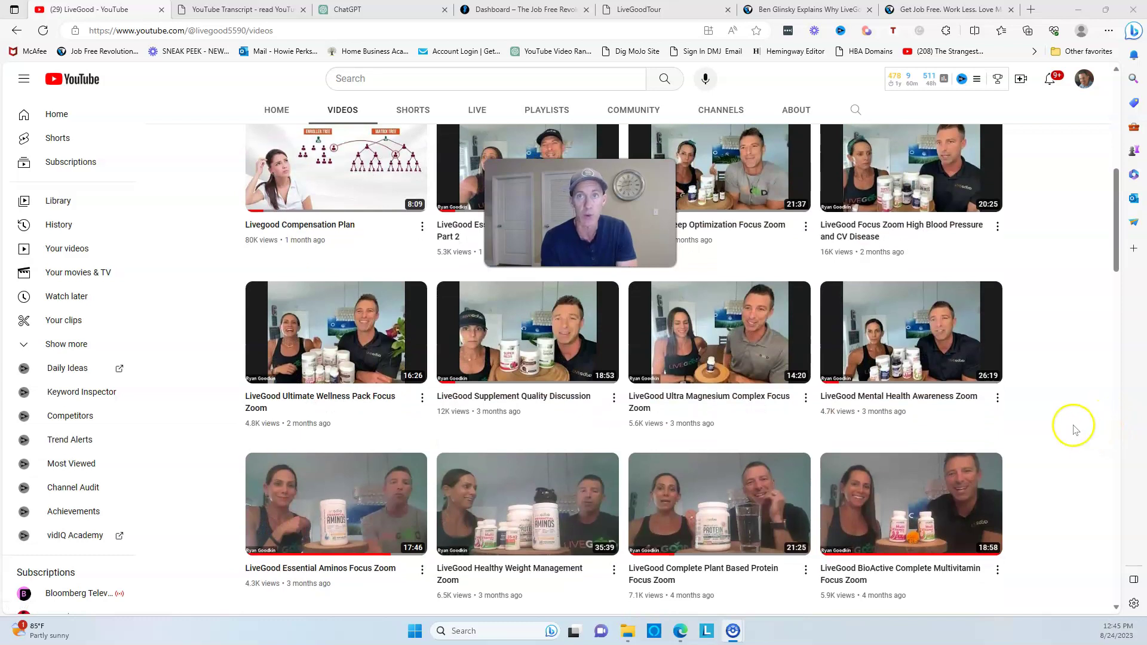
scroll(1077, 430, down, 1)
scroll(1075, 430, down, 2)
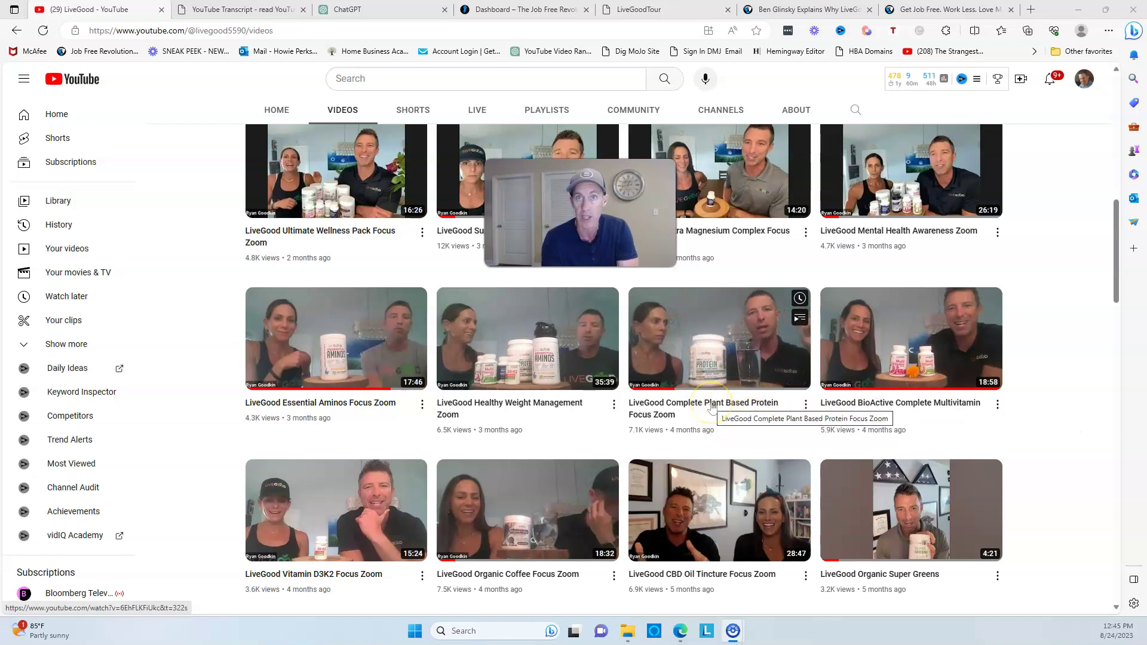
click(726, 406)
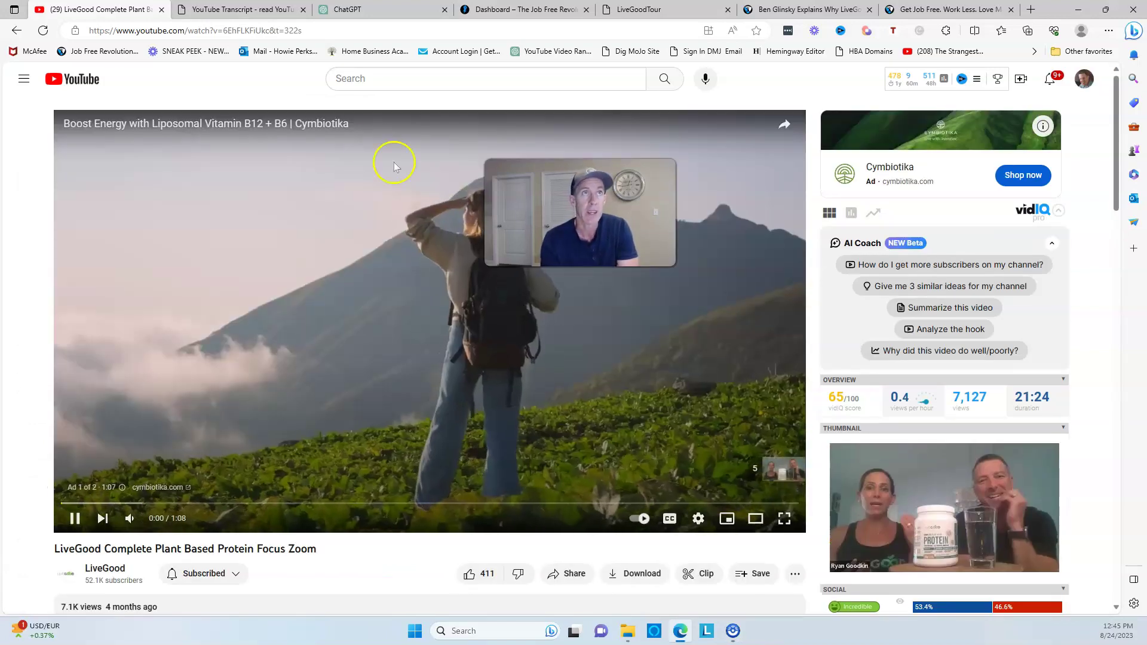
- Copy the video's web address without its timestamp and go to the YouTube Transcript site
click(255, 30)
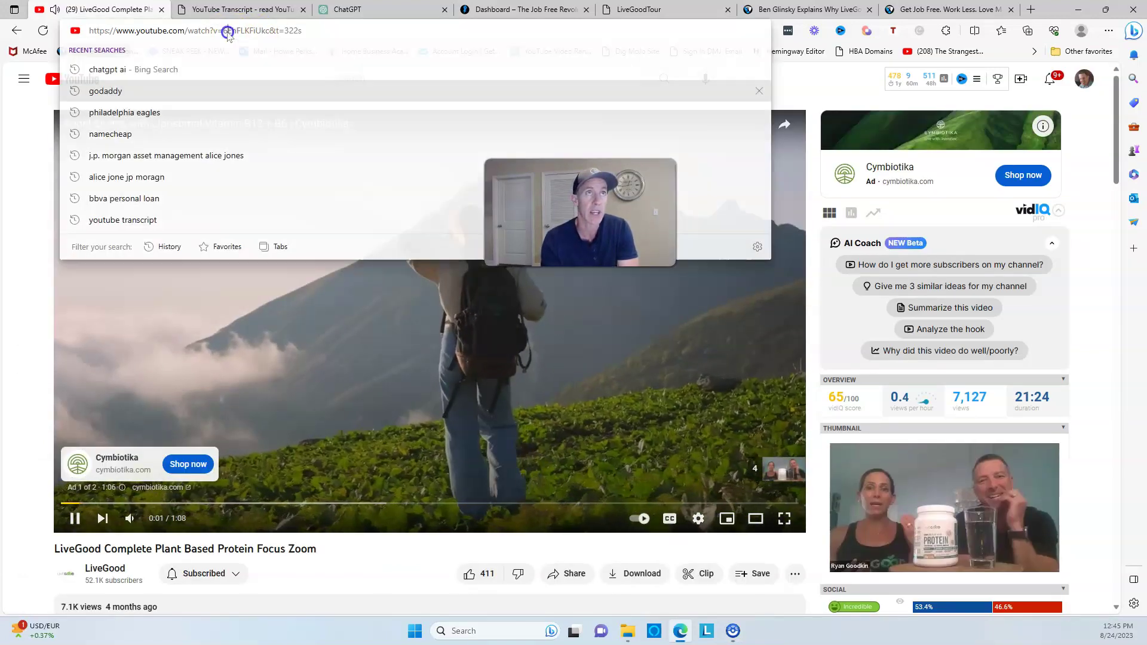
click(255, 30)
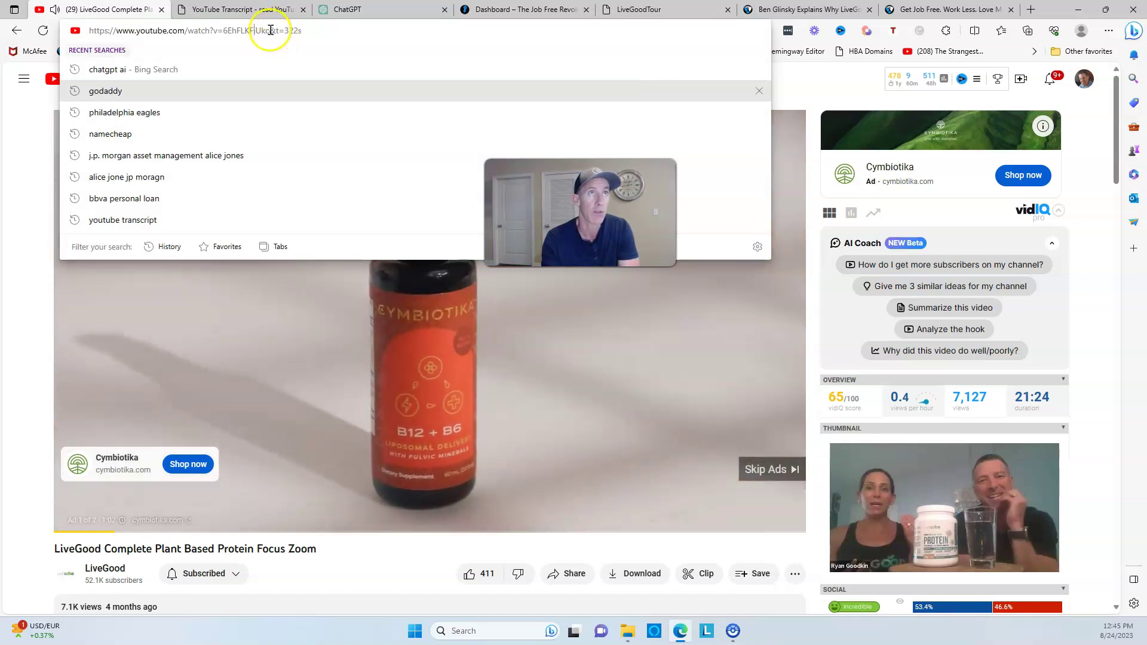
drag(270, 30, 87, 33)
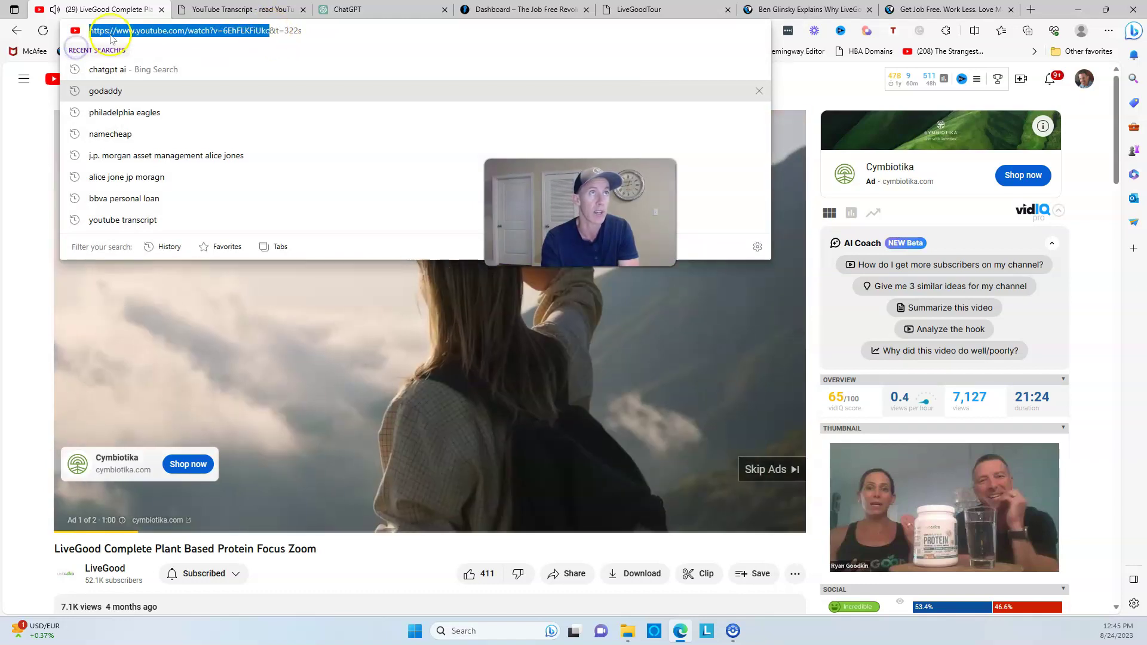
right_click(111, 37)
click(144, 169)
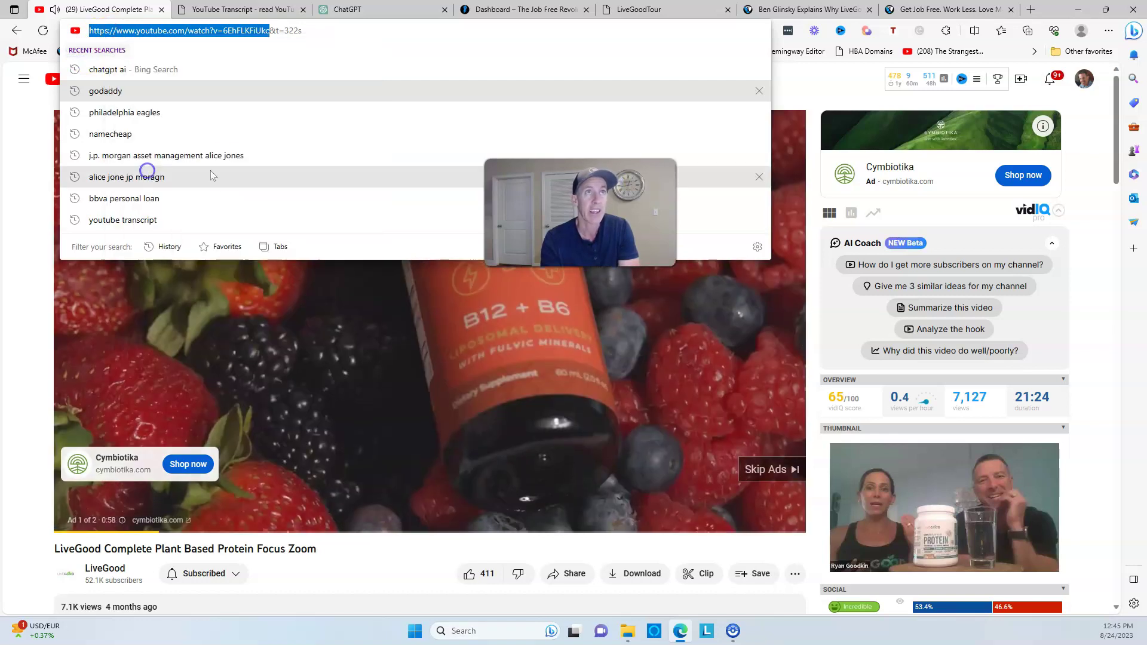
click(242, 9)
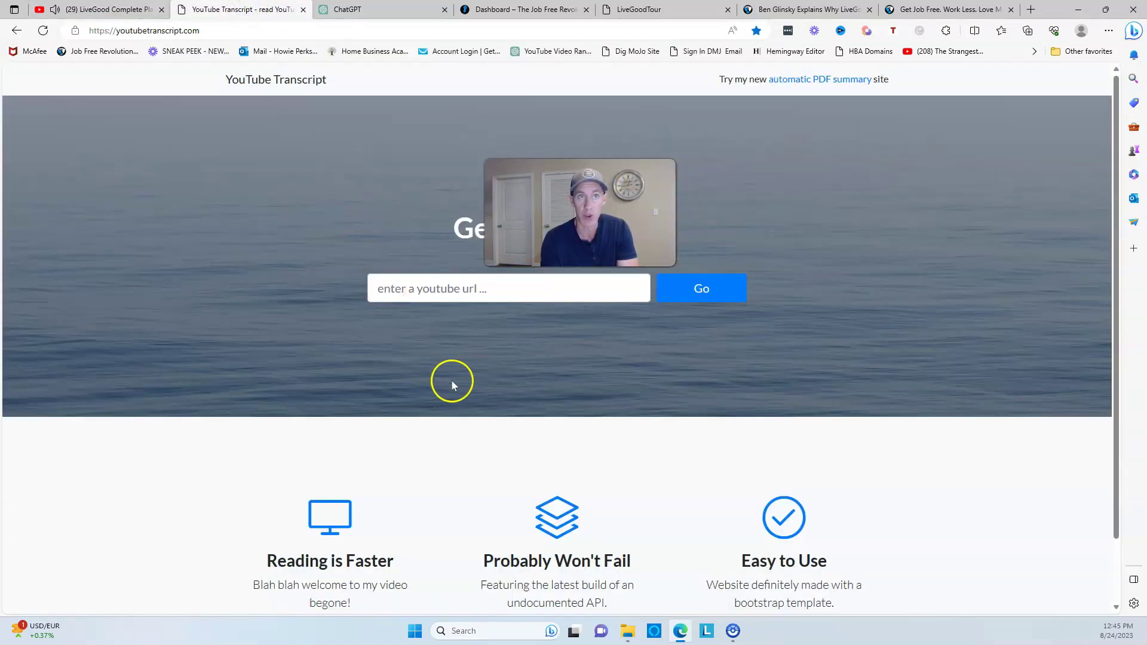
drag(592, 233, 580, 178)
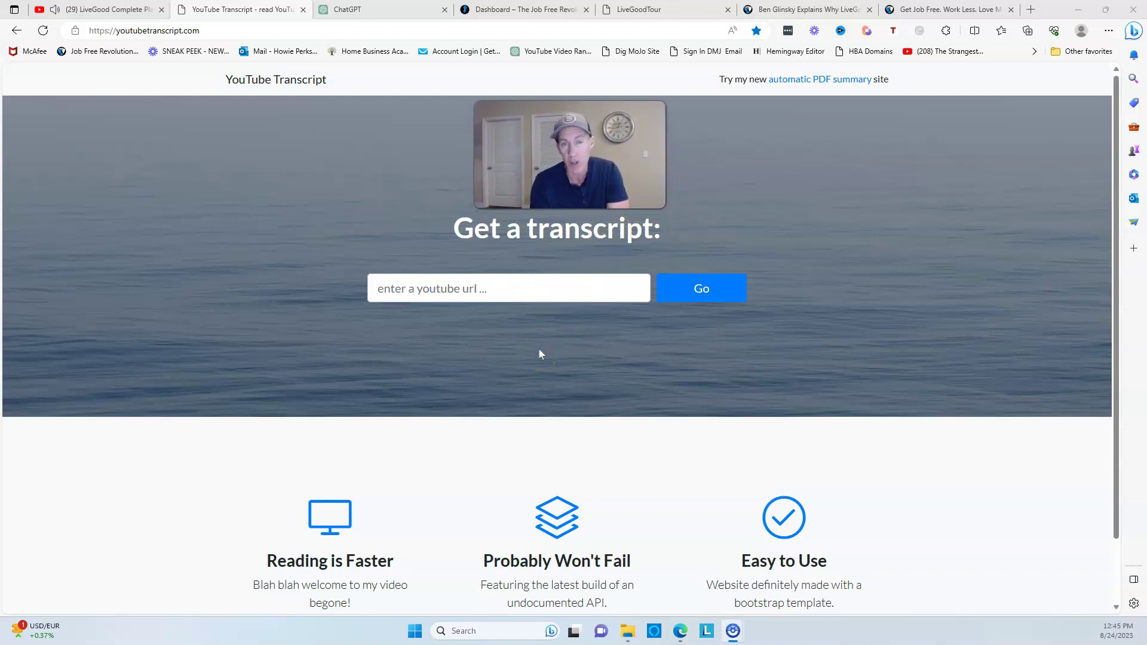
click(450, 299)
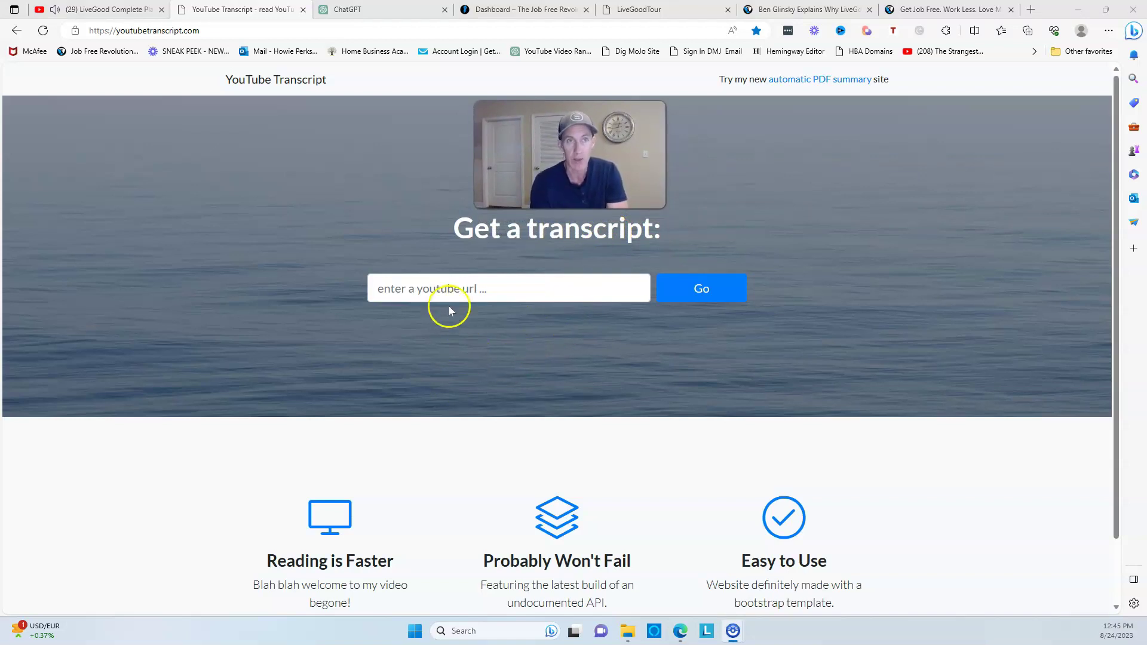
right_click(442, 287)
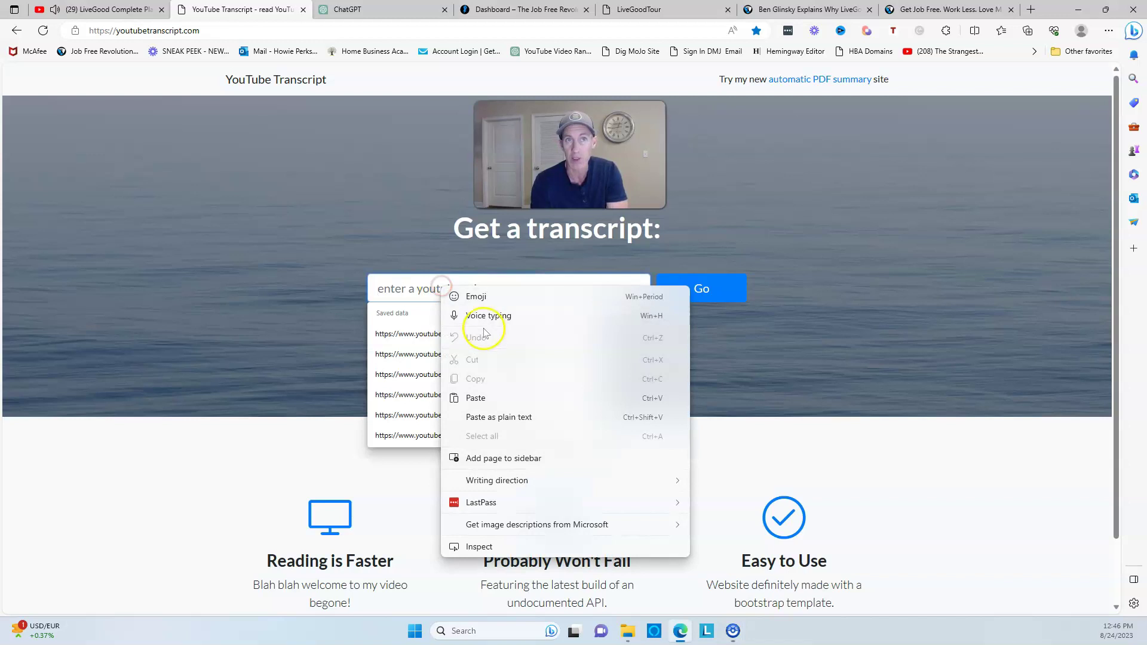
click(479, 398)
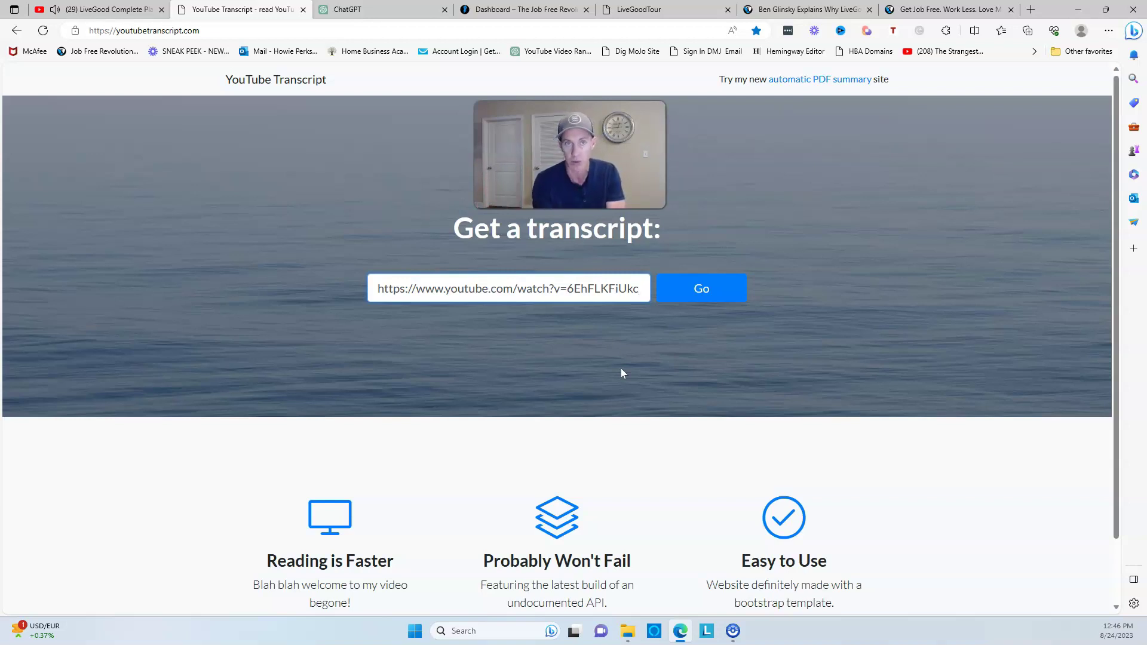
- Pause the ad playing on the YouTube video page, then return to YouTube Transcript
click(102, 9)
click(75, 518)
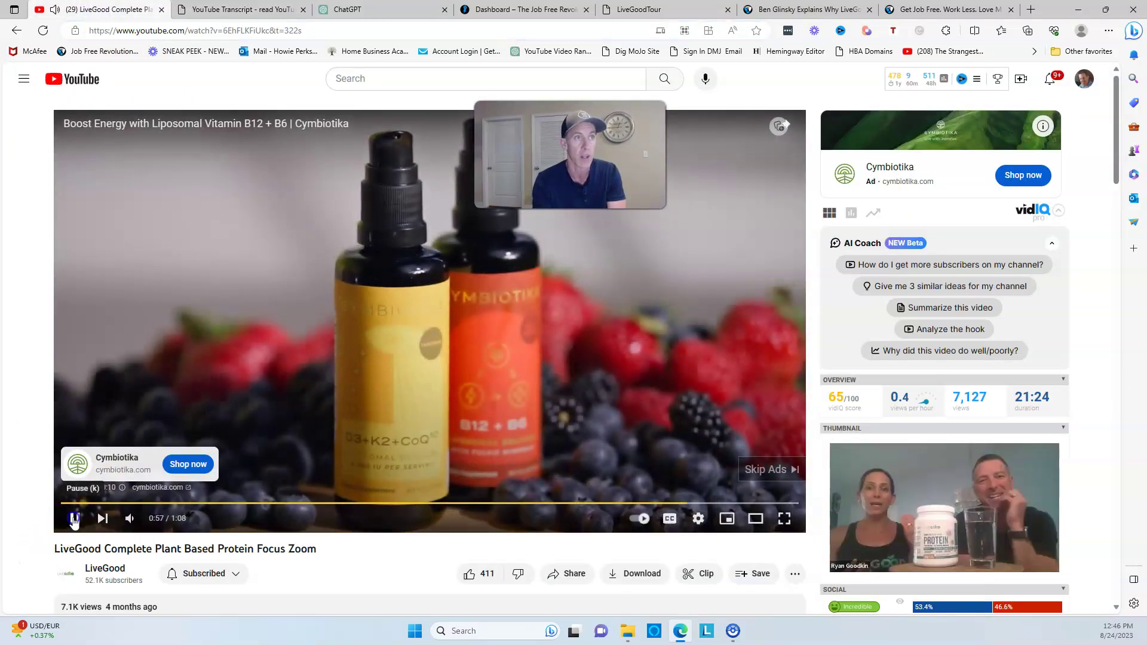
click(251, 9)
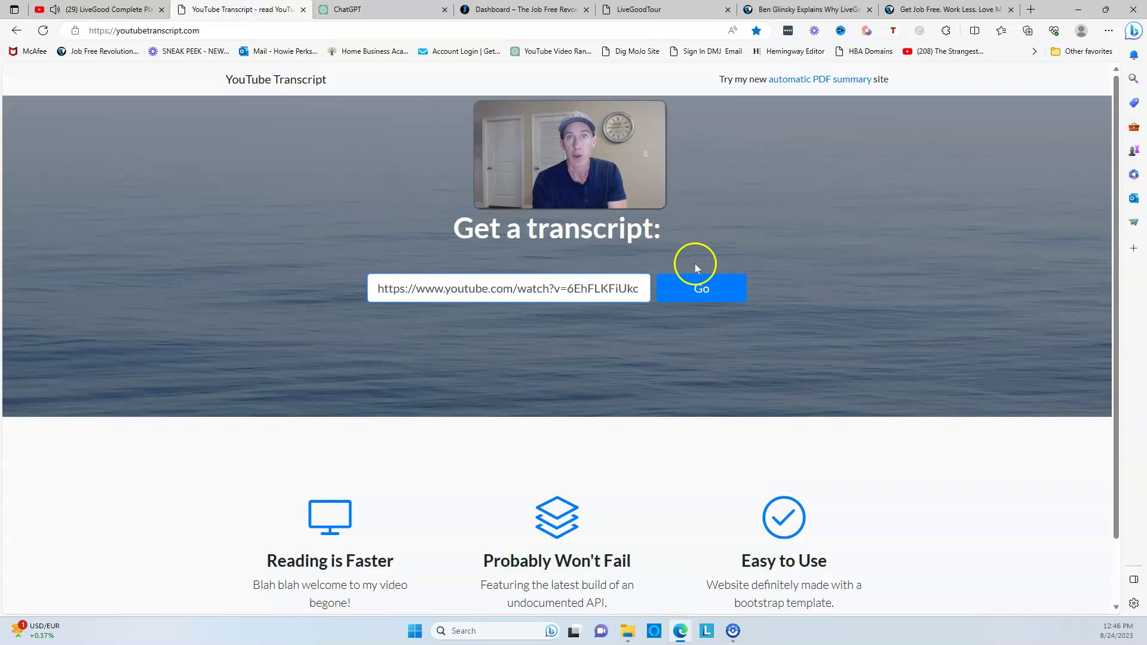
- Fetch the protein video's transcript with Go, copy the entire transcript, and move to ChatGPT
click(687, 291)
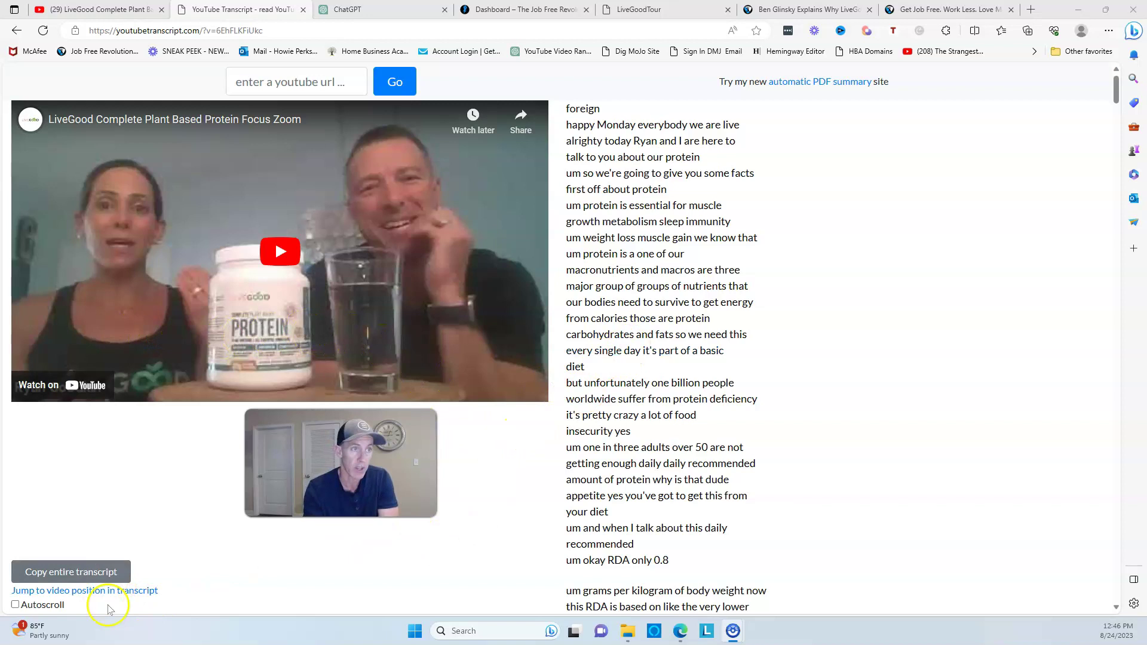
click(112, 575)
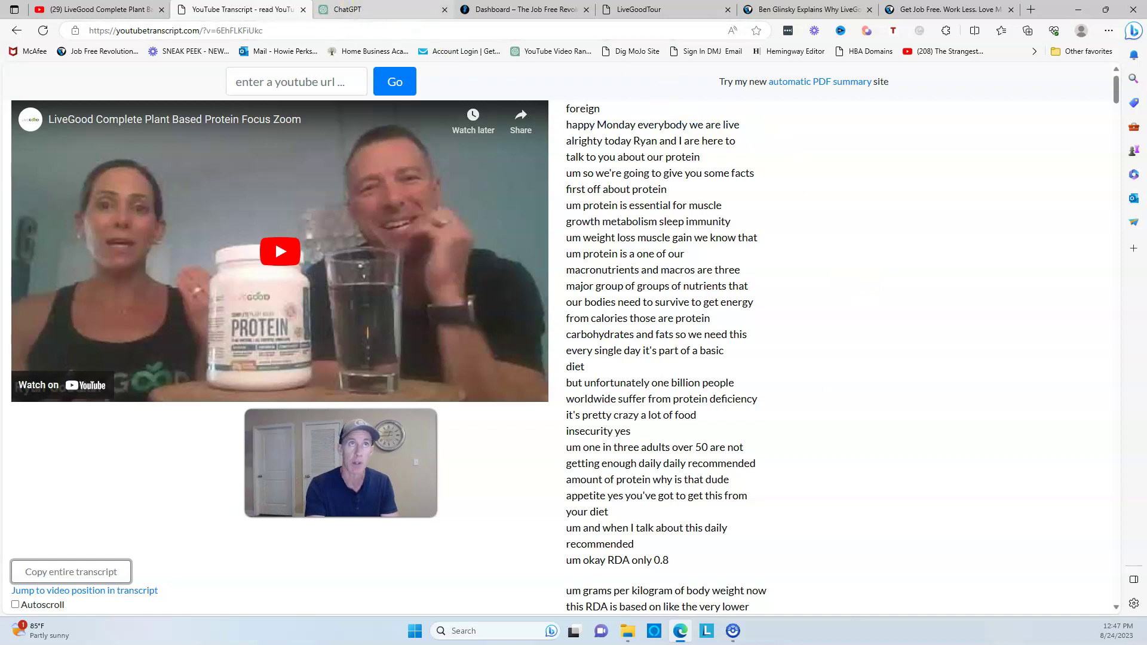
click(375, 9)
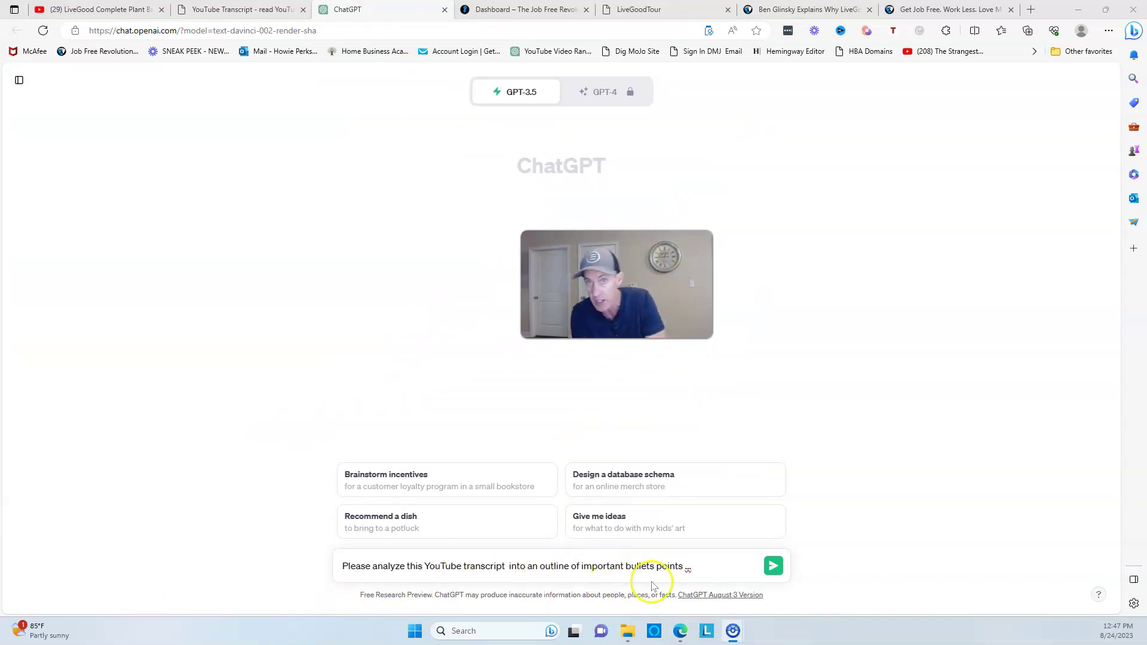
- Append the copied protein transcript, wrapped in quotation marks, after the bullet-point outline prompt
click(710, 576)
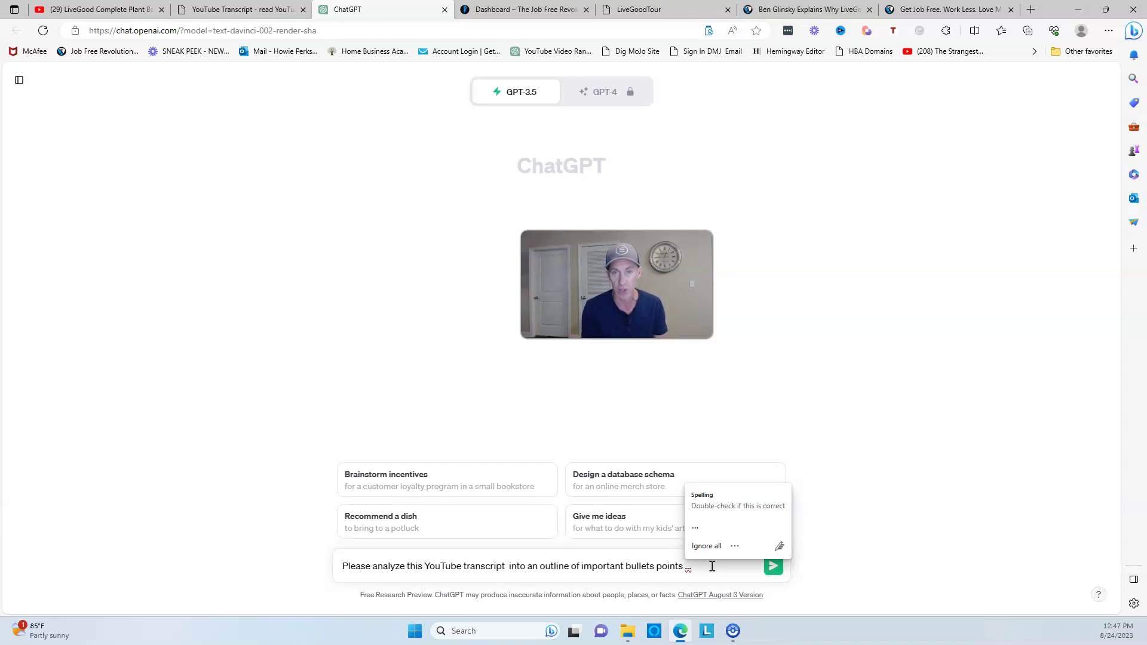
click(713, 566)
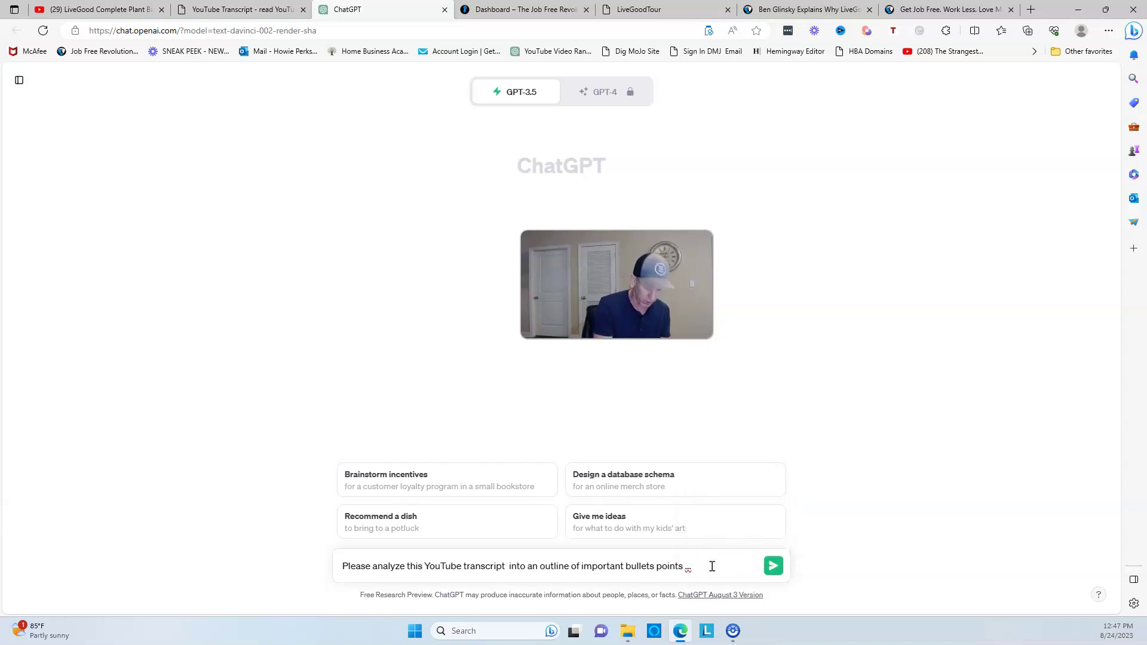
text(")
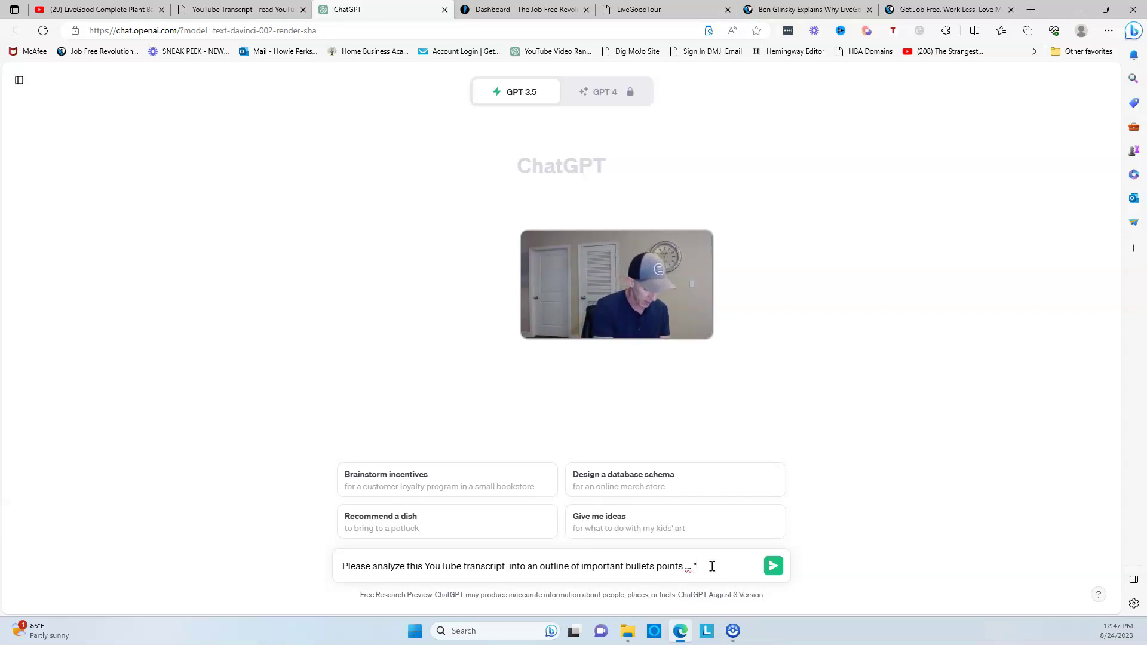
key(ctrl+v)
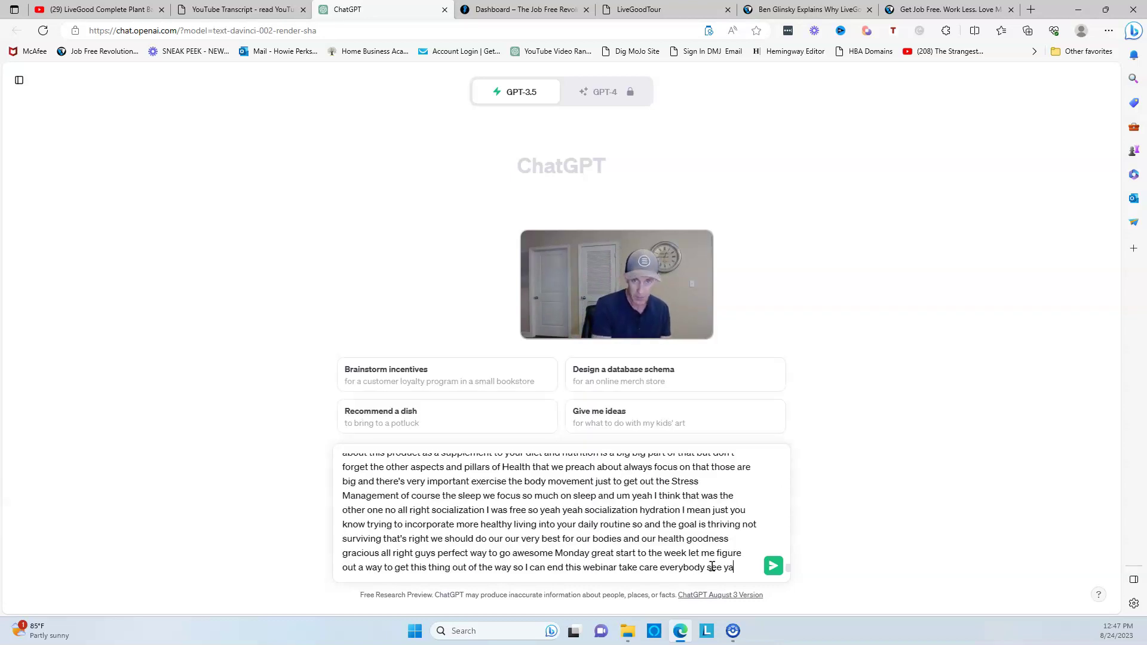
text(")
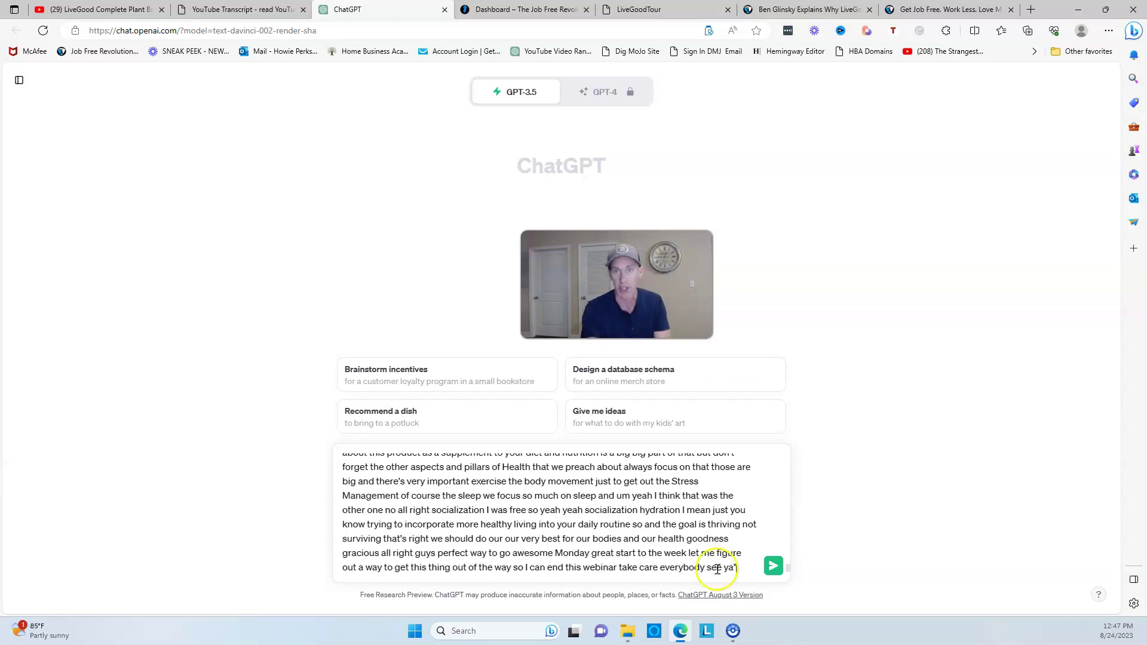
click(774, 566)
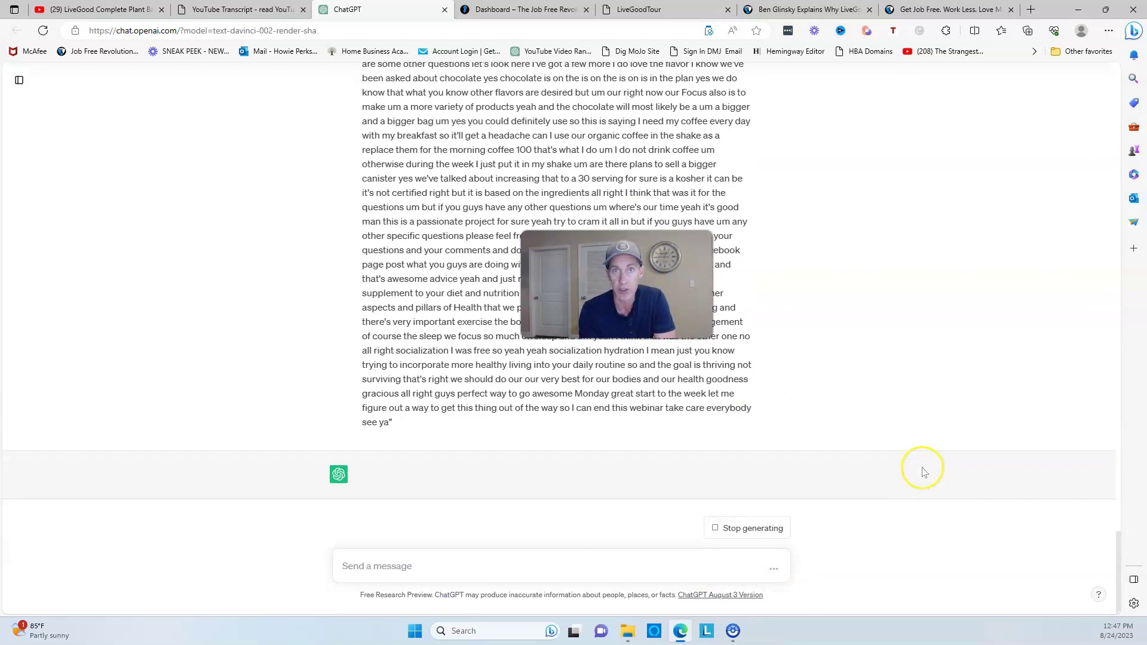
scroll(923, 472, up, 20)
scroll(923, 472, down, 20)
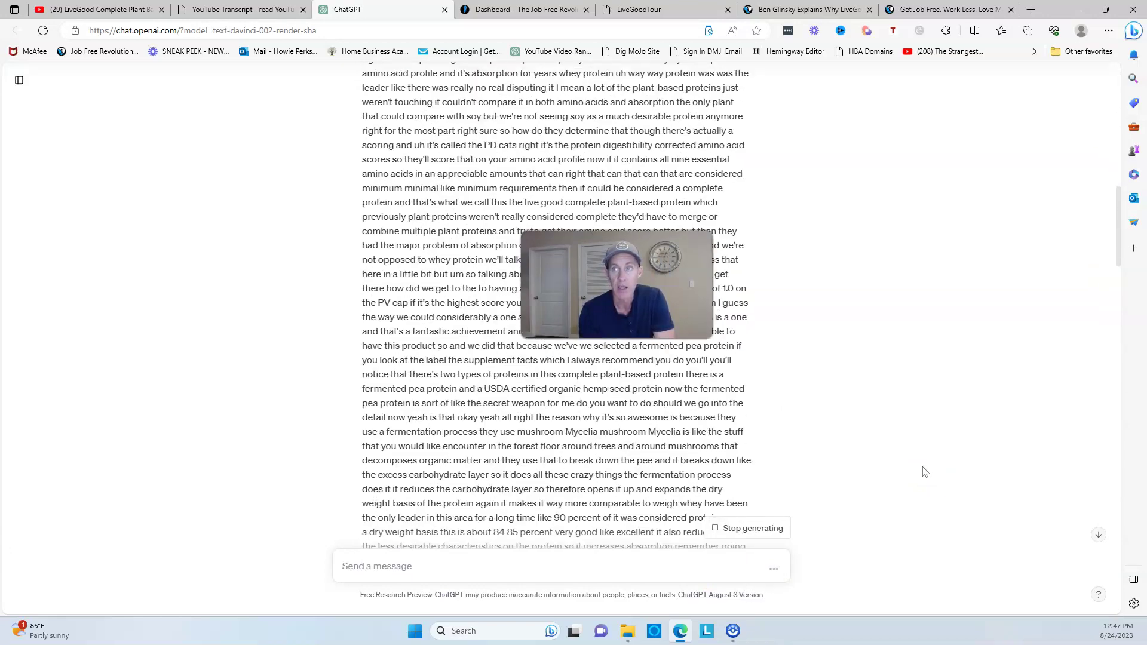
scroll(926, 472, down, 10)
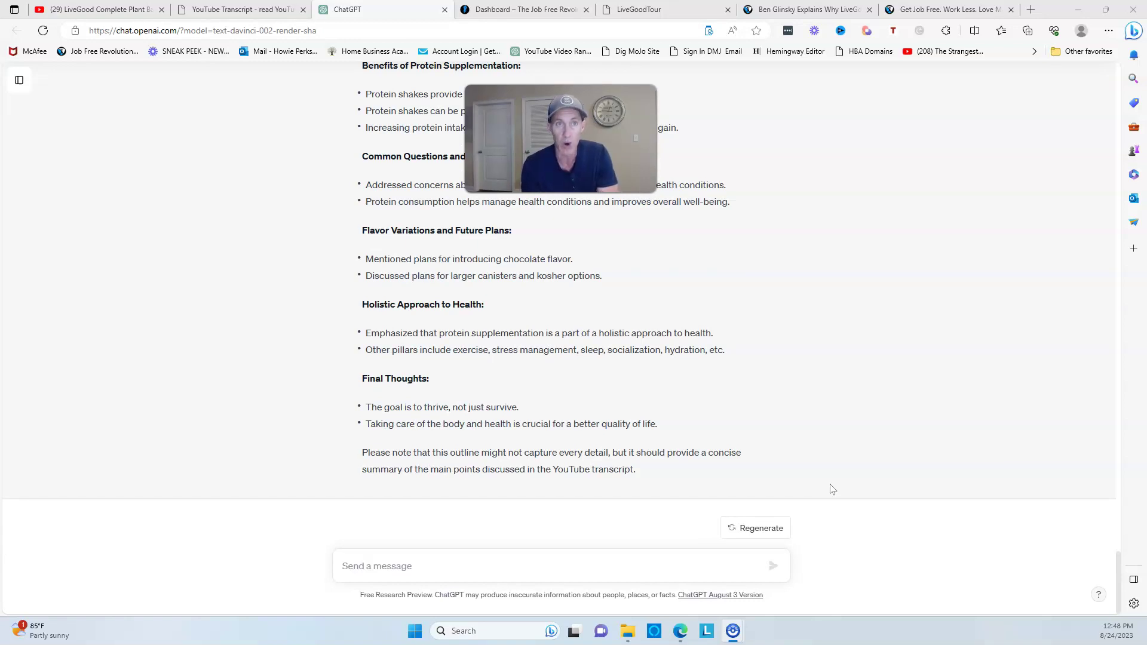
scroll(541, 442, up, 10)
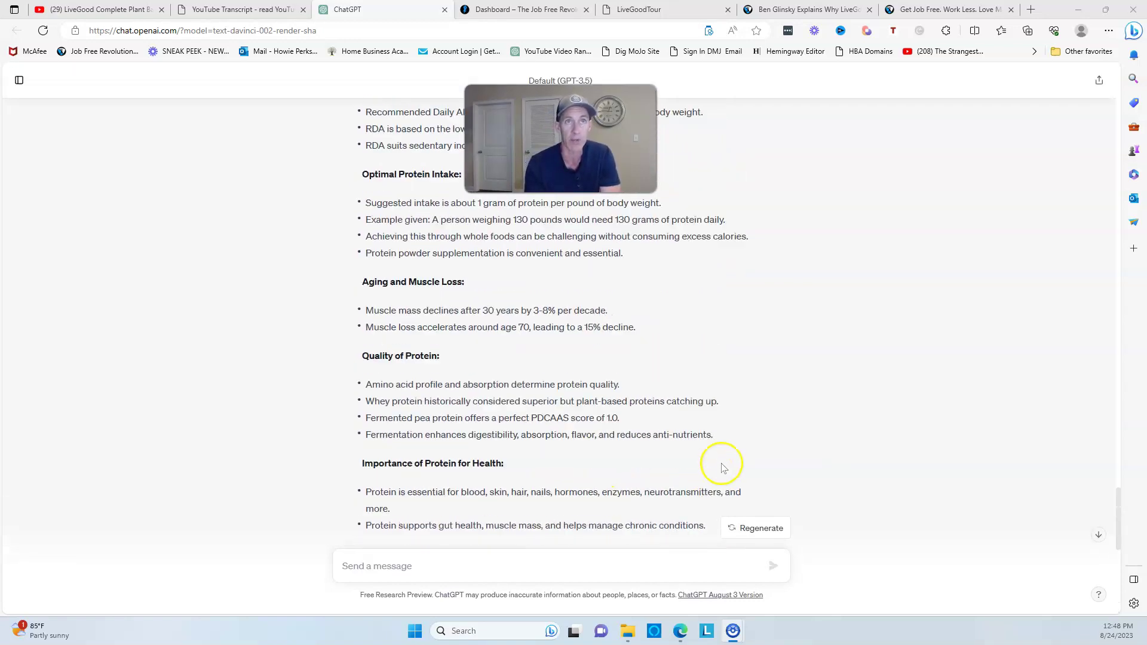
scroll(723, 468, up, 5)
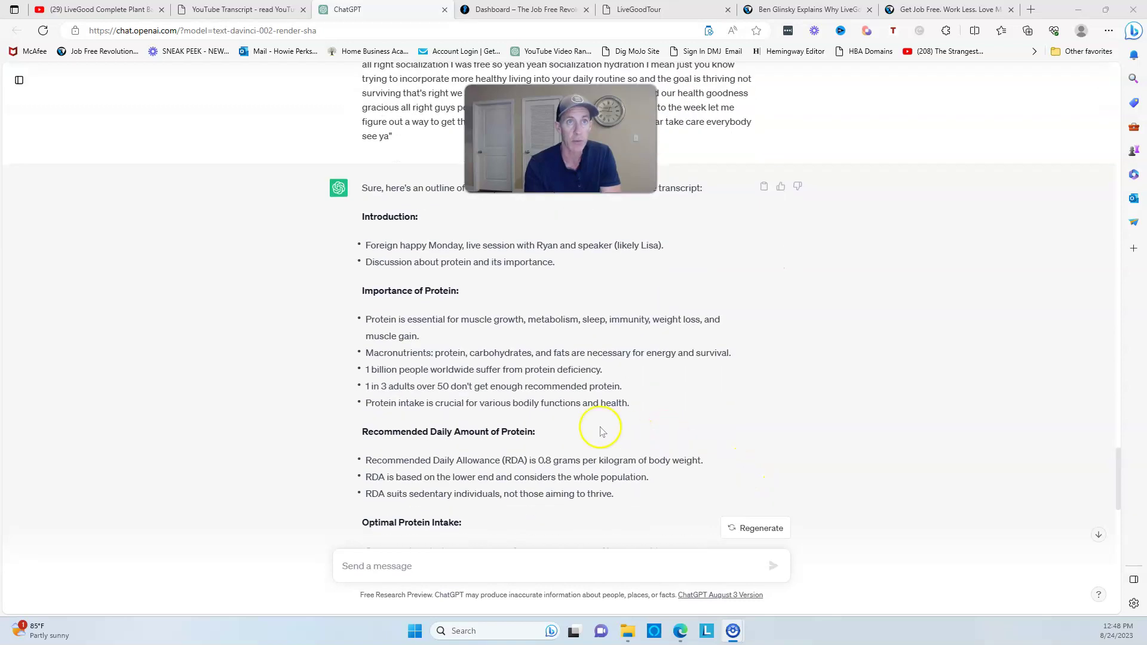
scroll(730, 398, down, 2)
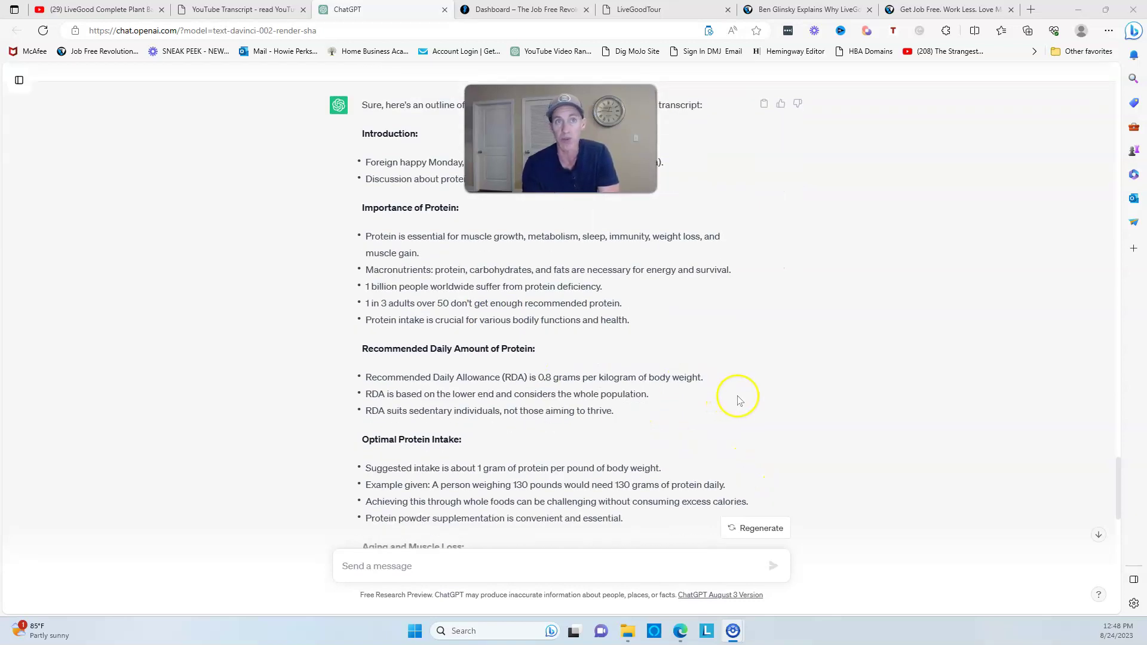
scroll(780, 402, down, 4)
click(772, 399)
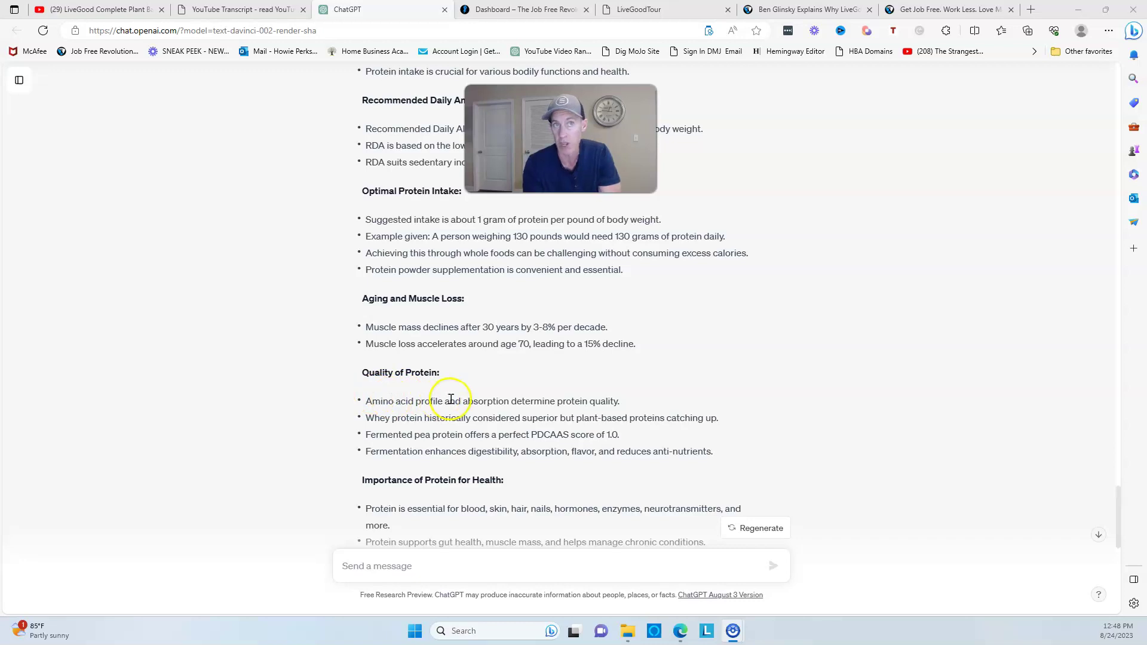
scroll(714, 407, up, 4)
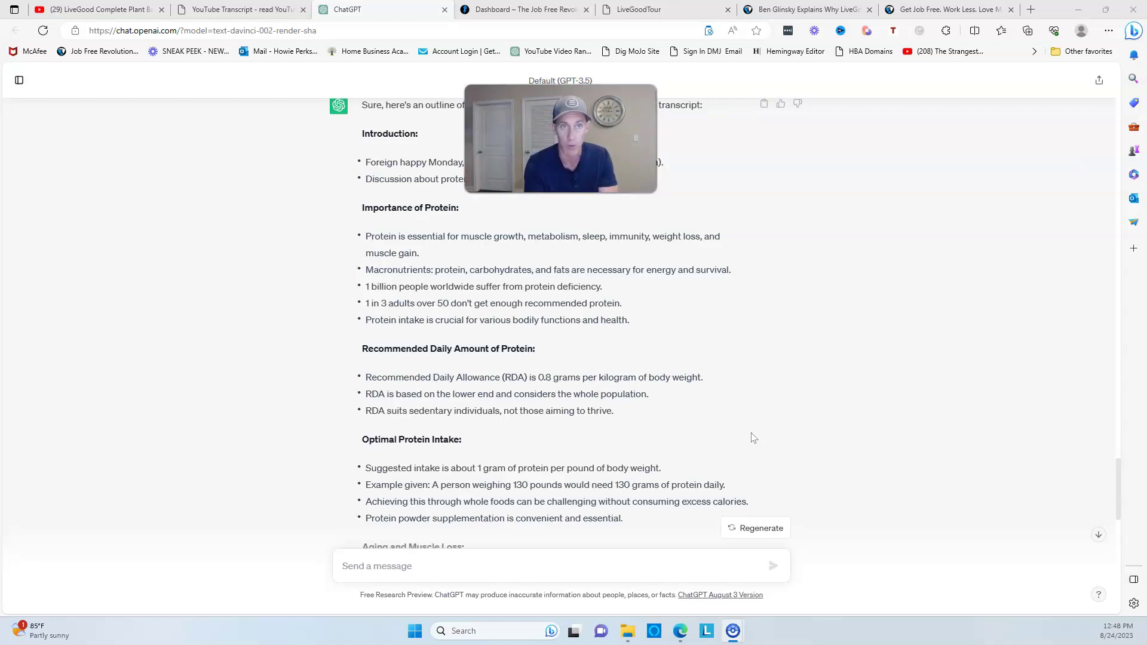
scroll(454, 400, down, 10)
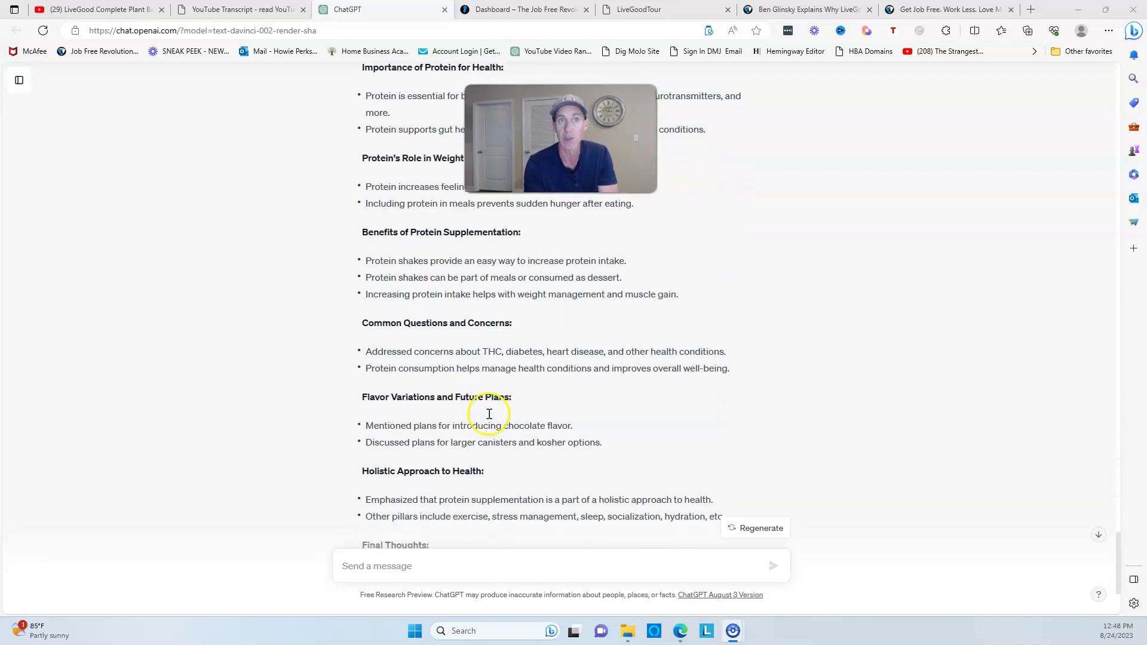
scroll(490, 414, down, 1)
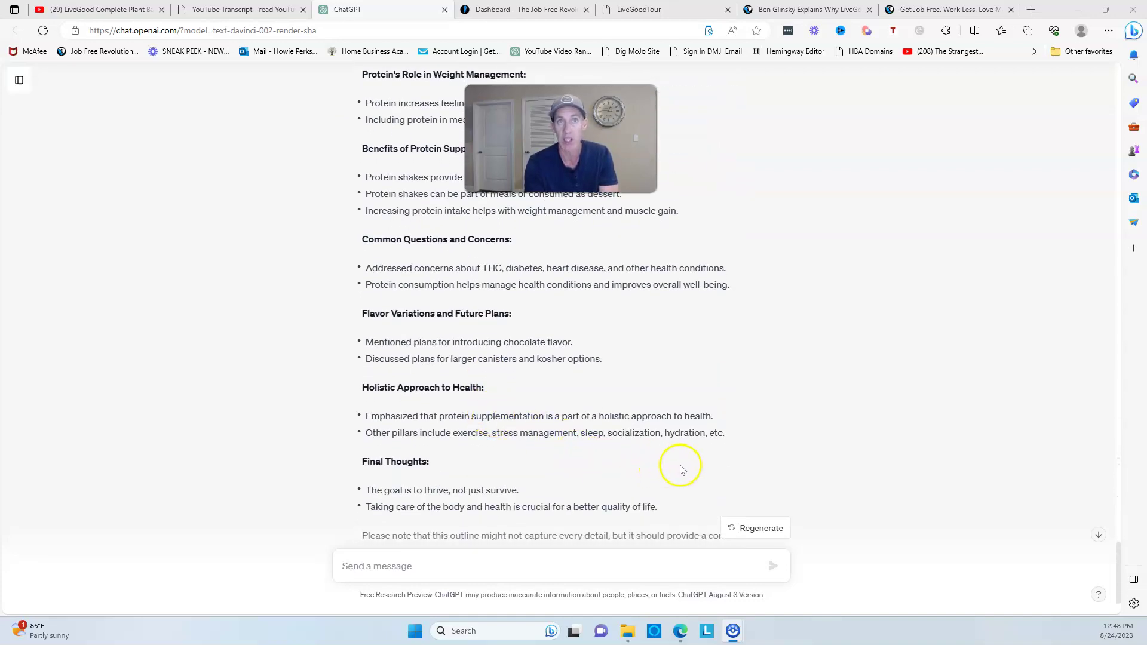
scroll(682, 469, up, 20)
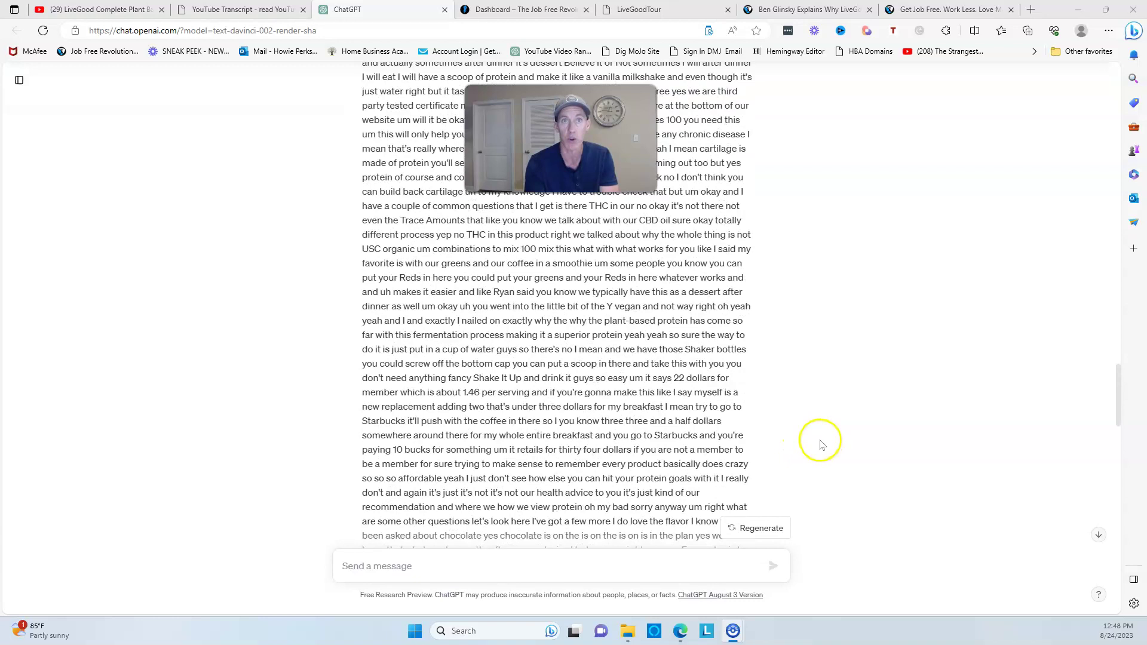
scroll(819, 446, down, 8)
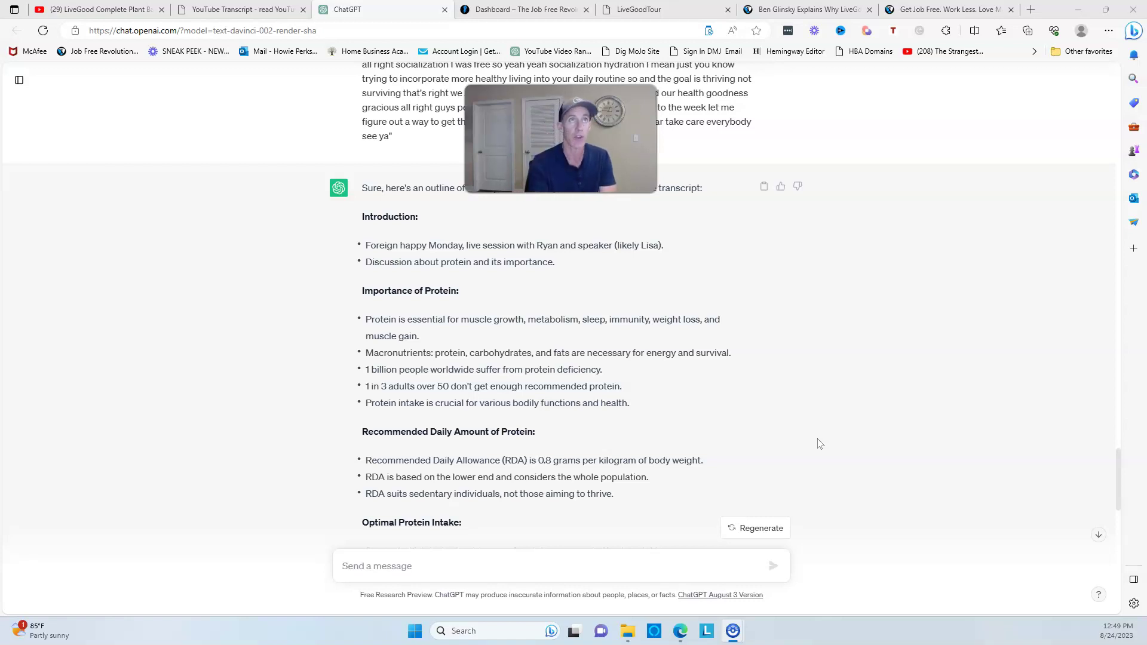
click(242, 9)
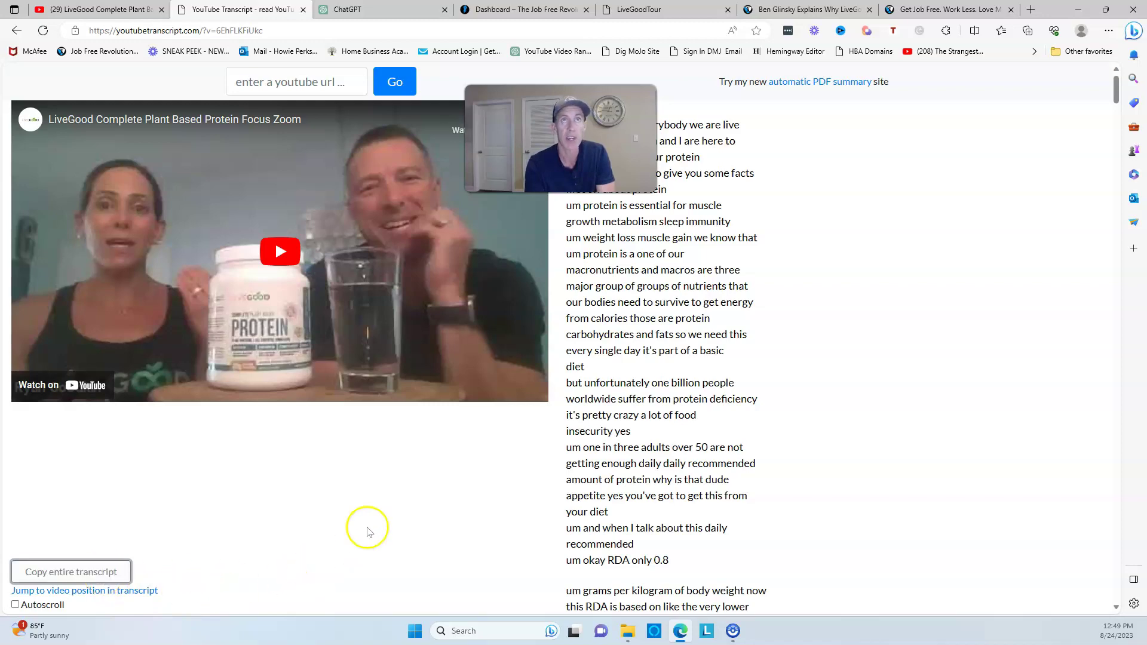
click(378, 9)
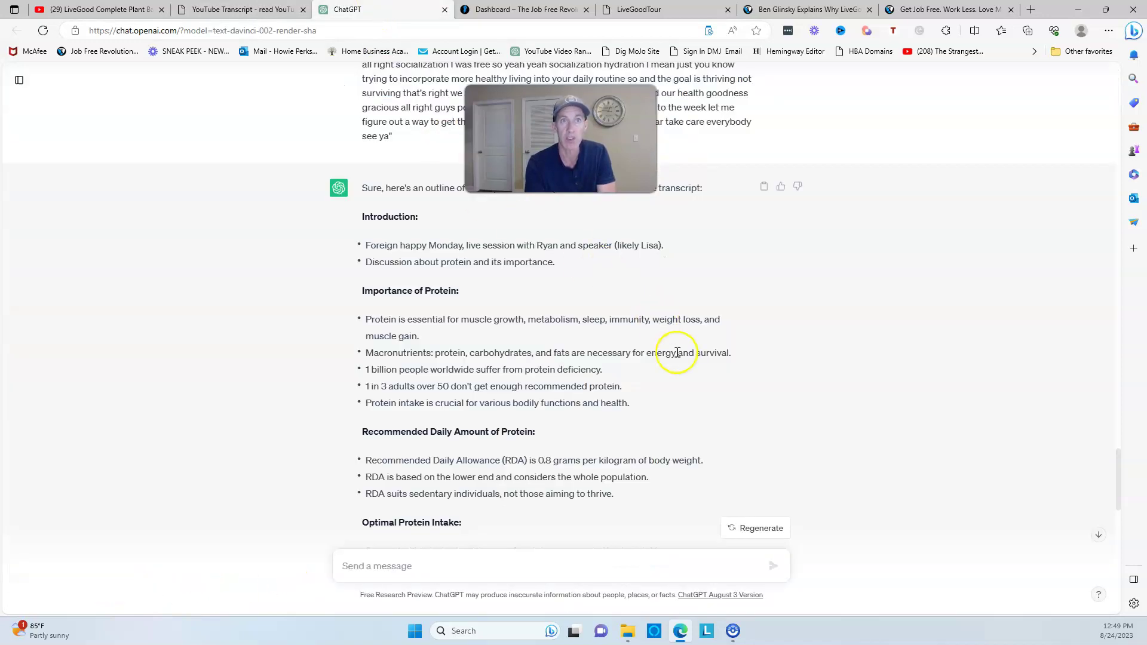
scroll(653, 413, up, 20)
scroll(647, 424, up, 20)
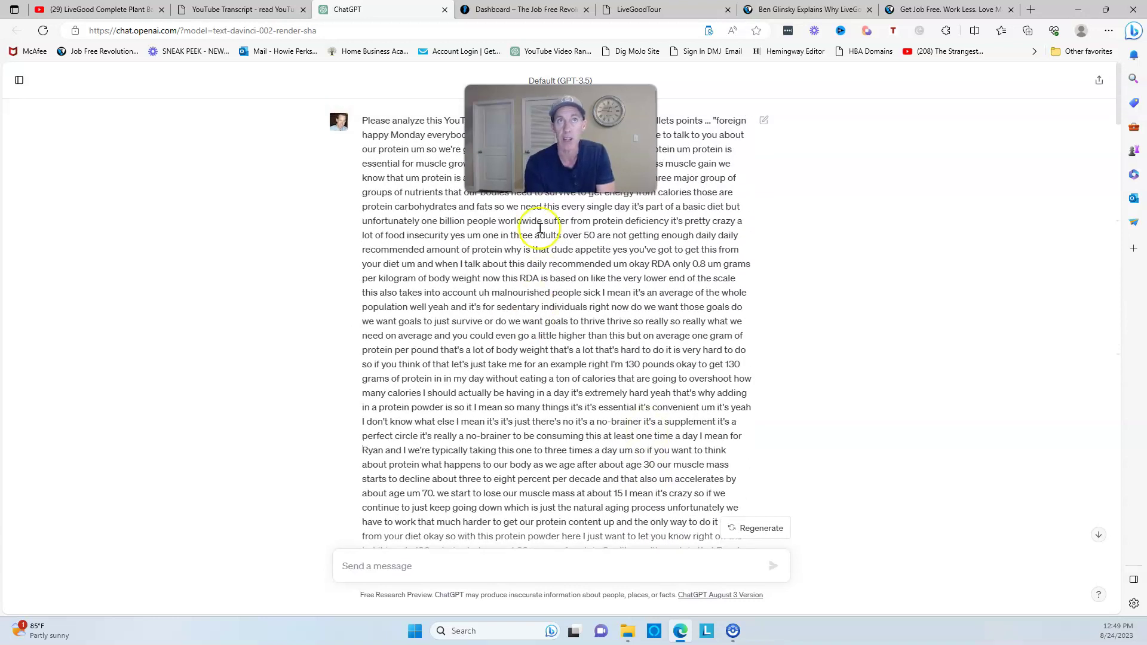
drag(454, 77, 459, 193)
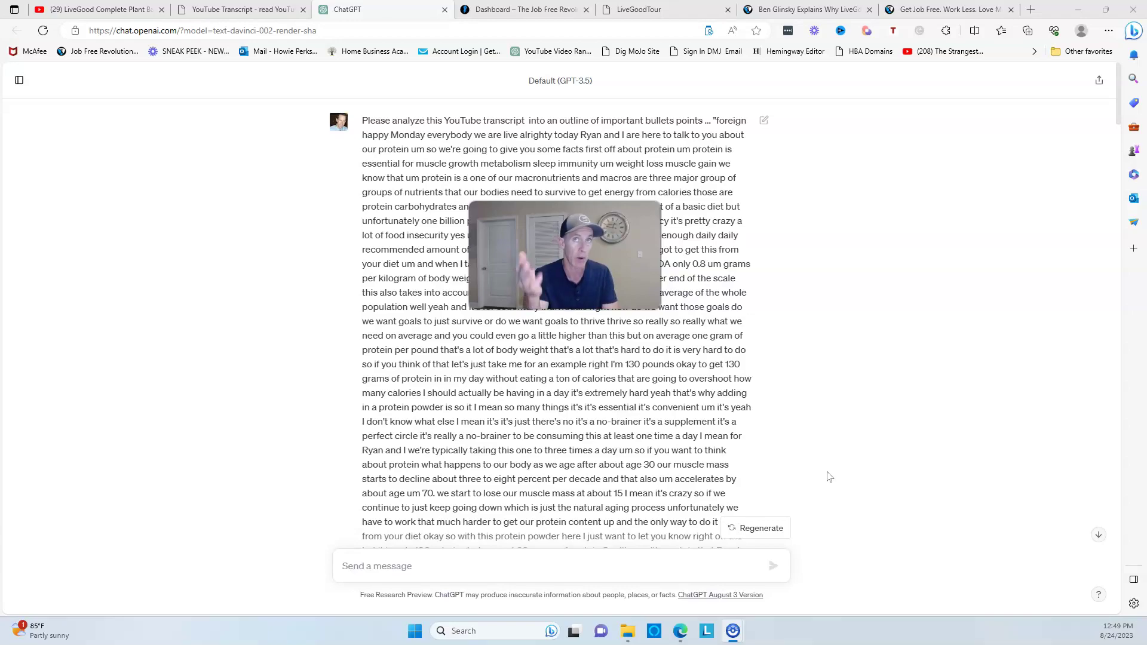
- Scroll to the end of ChatGPT's outline, then return to the YouTube Transcript page
scroll(855, 466, down, 20)
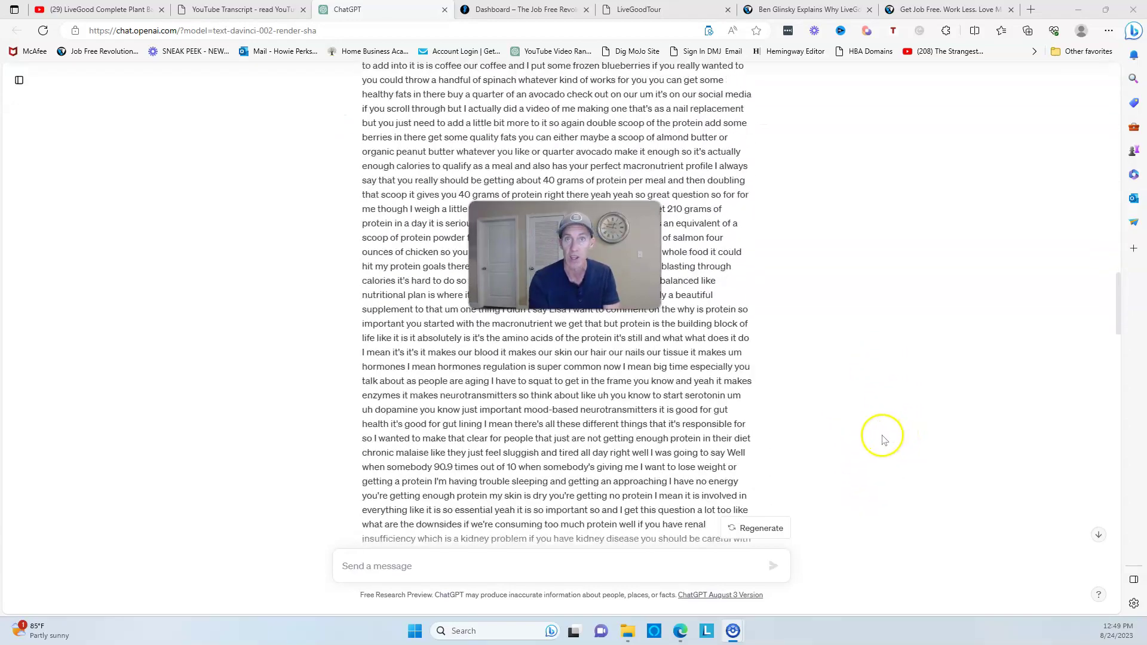
scroll(881, 439, down, 15)
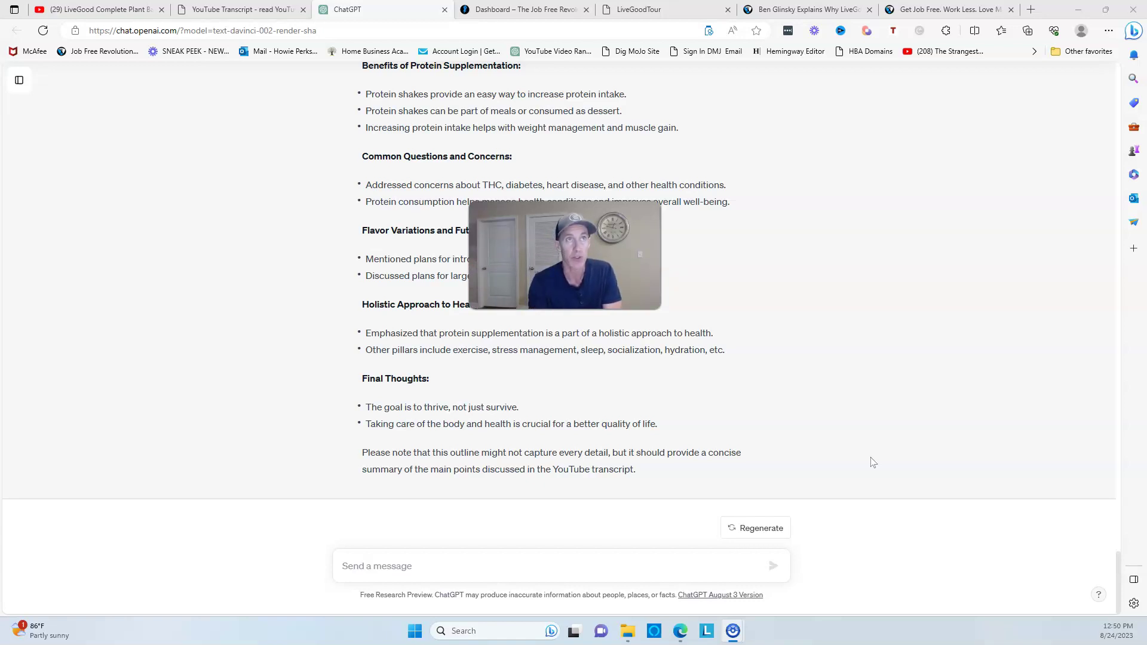
click(239, 8)
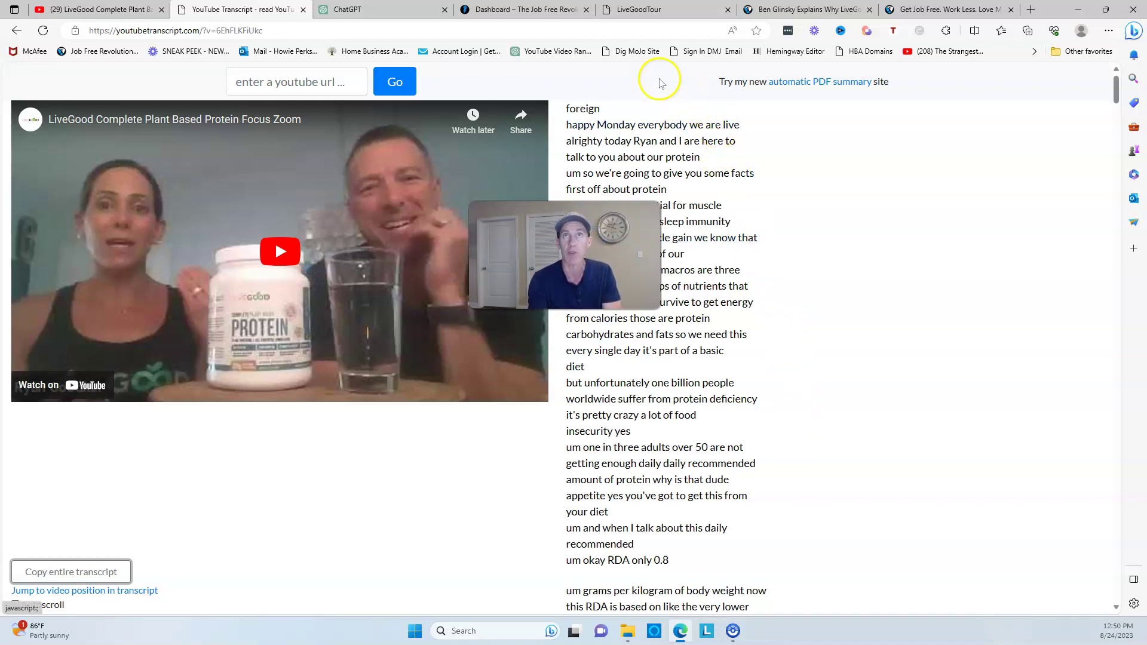
- Show the LiveGoodTour landing page with its reservation form and product video
click(665, 9)
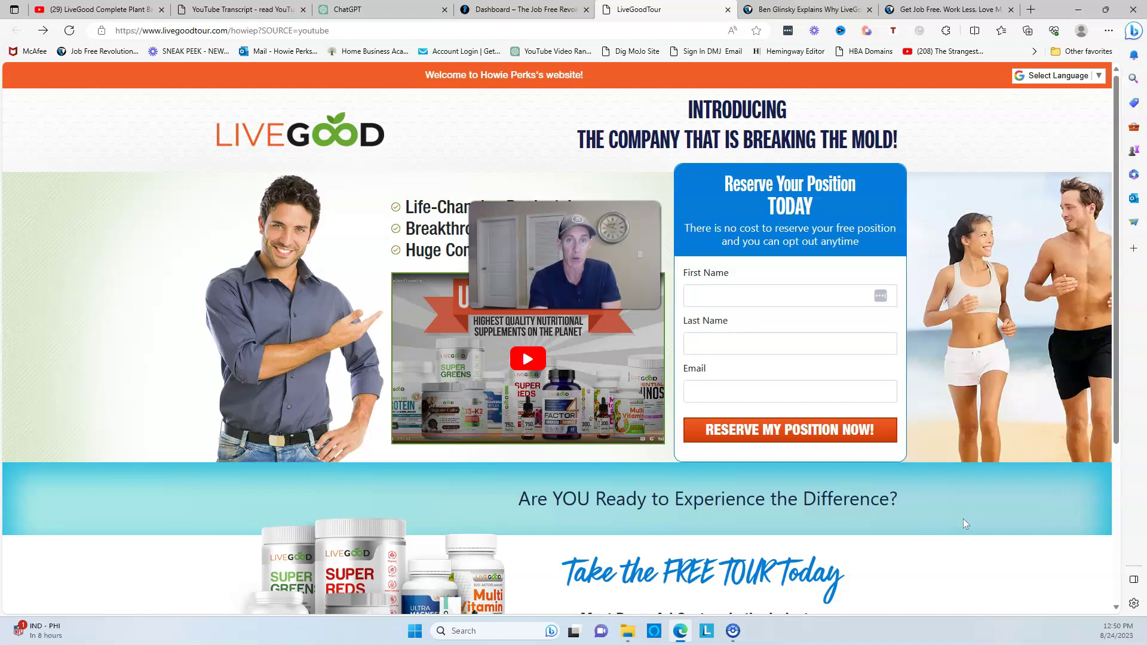
- Show the 'Dashboard – The Job Free Revolution' page with its Launch, Build, Scale and Connect Live options
click(529, 11)
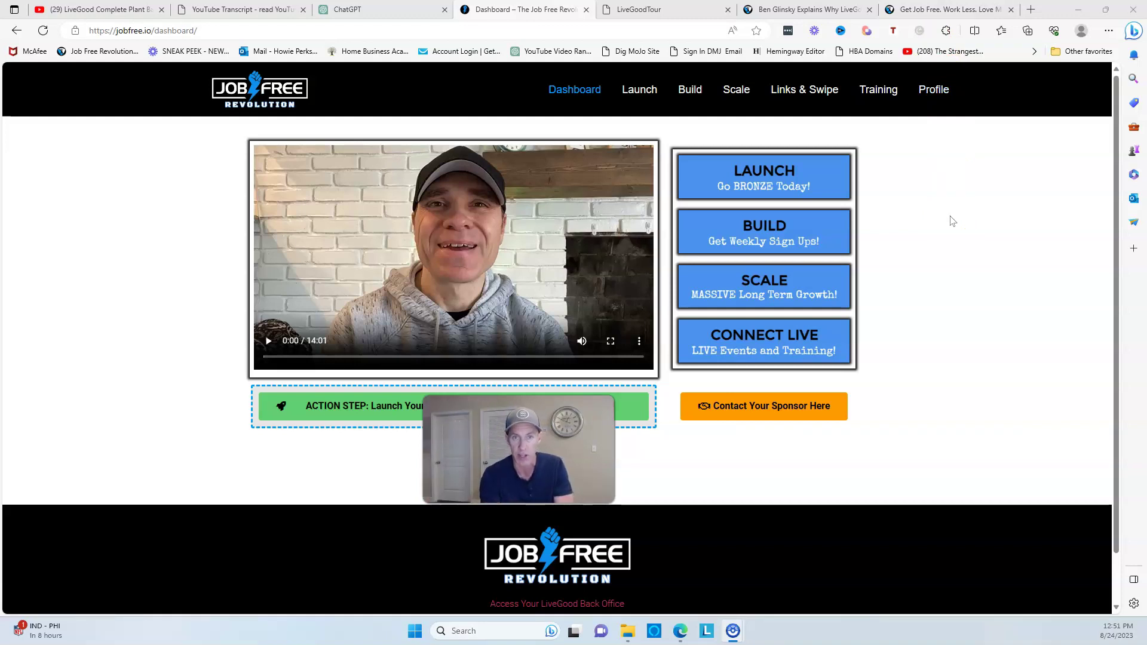
- Look over the getjobfree.com invitation and bonus pages, then open livegoodtour.com via 'YES... Secure My TOP Placement!'
click(939, 178)
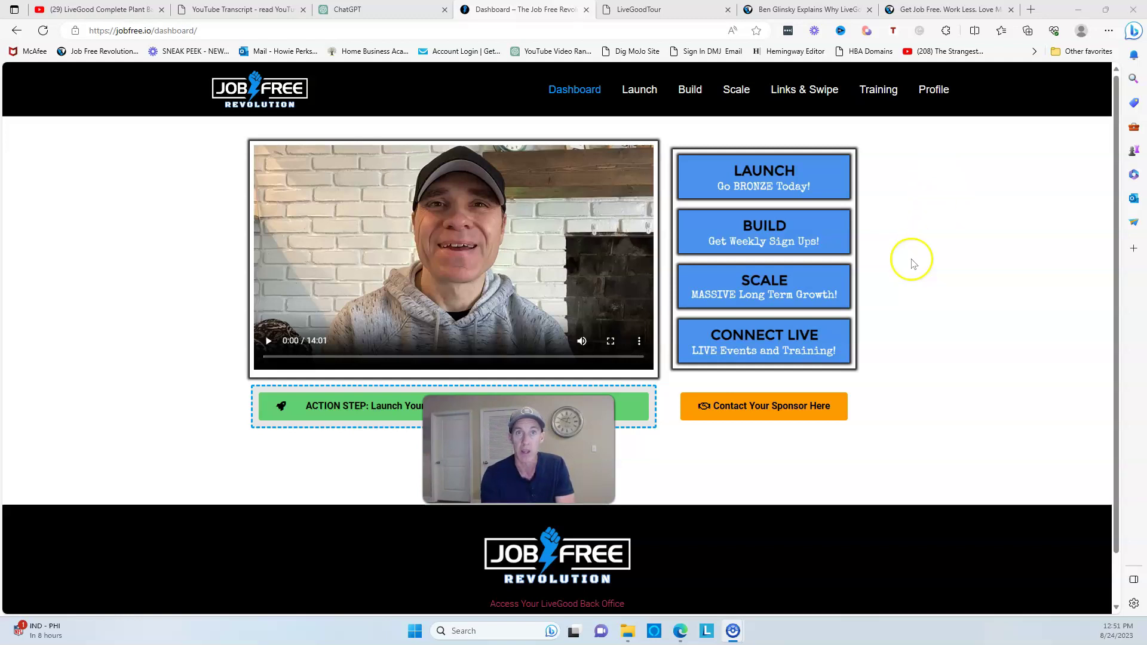
click(653, 11)
click(779, 9)
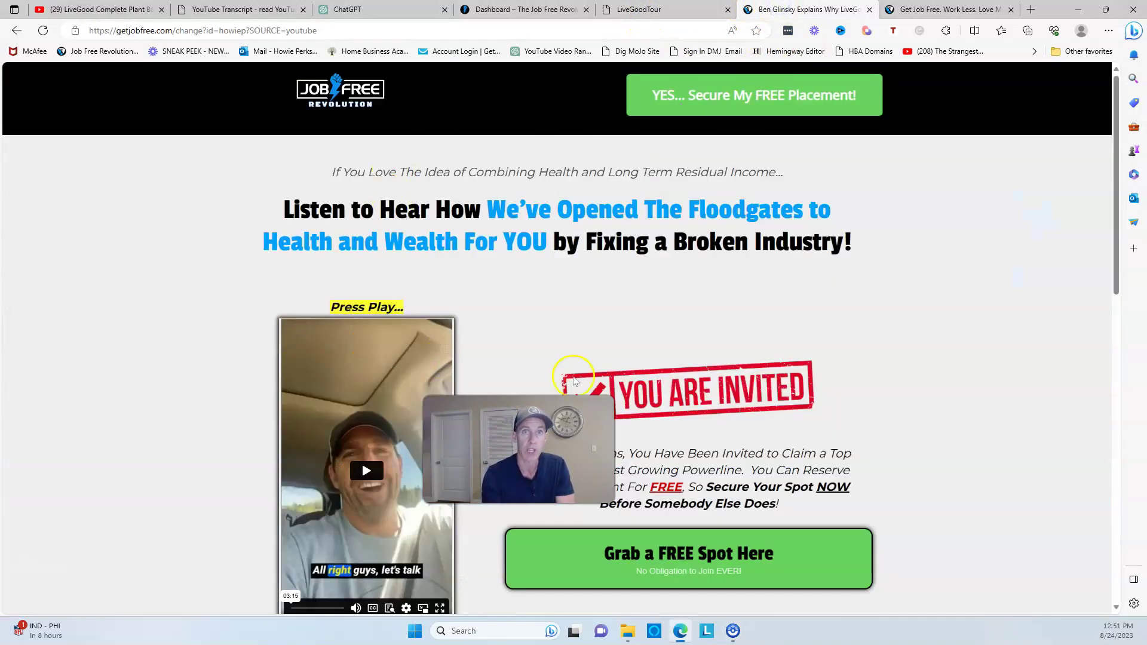
scroll(787, 405, down, 15)
scroll(830, 402, up, 15)
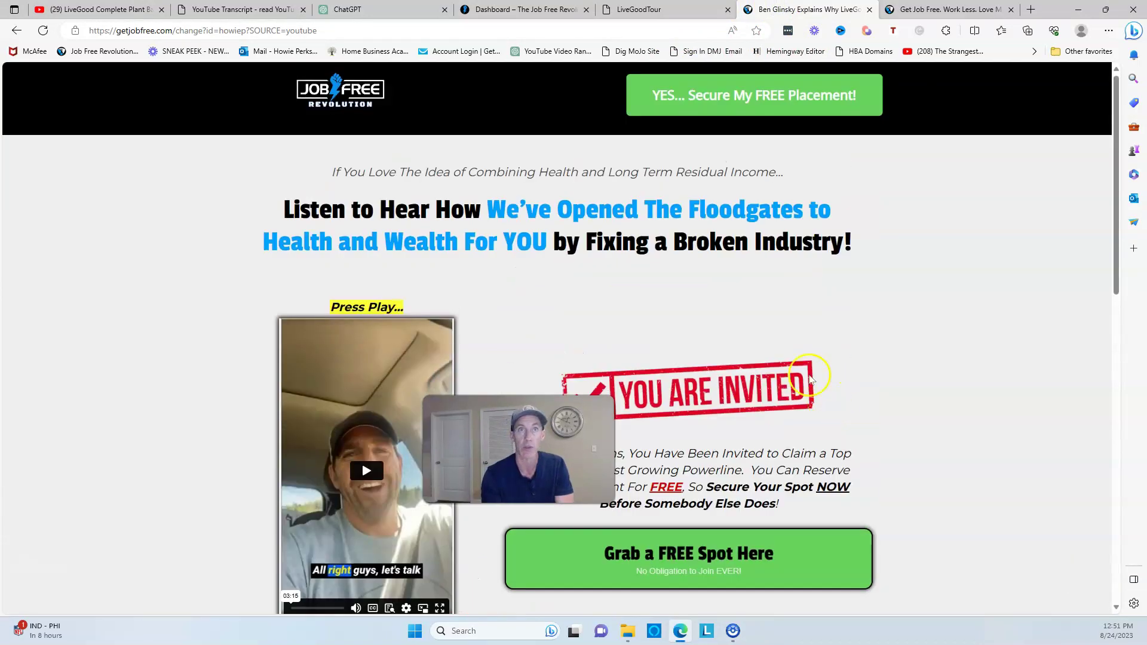
click(928, 7)
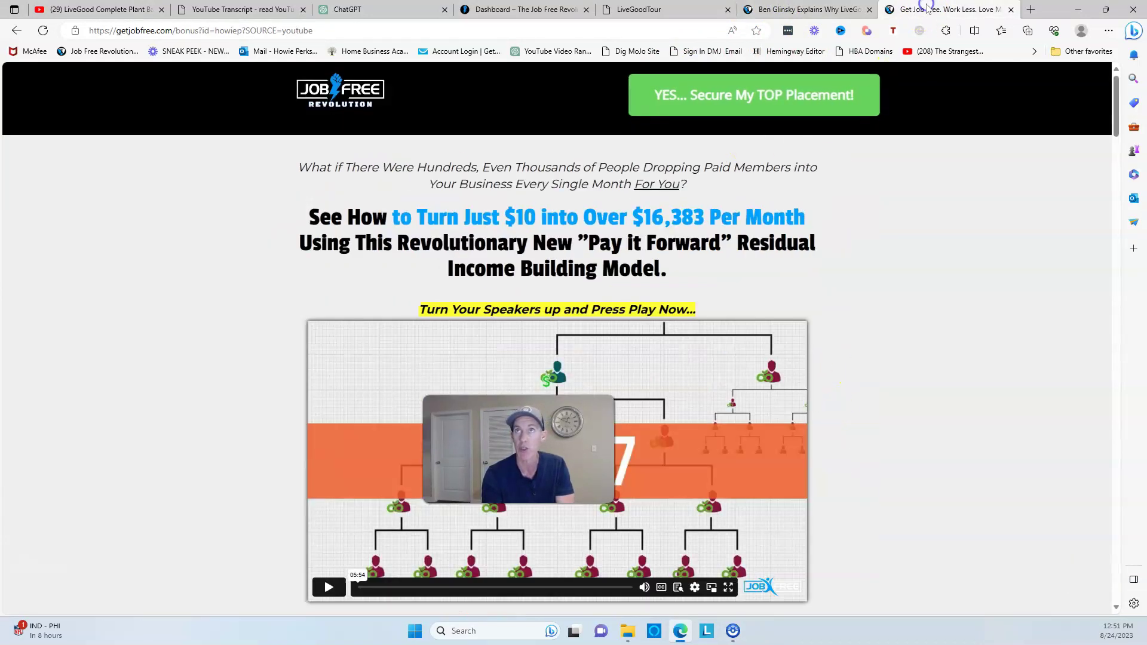
scroll(935, 257, down, 10)
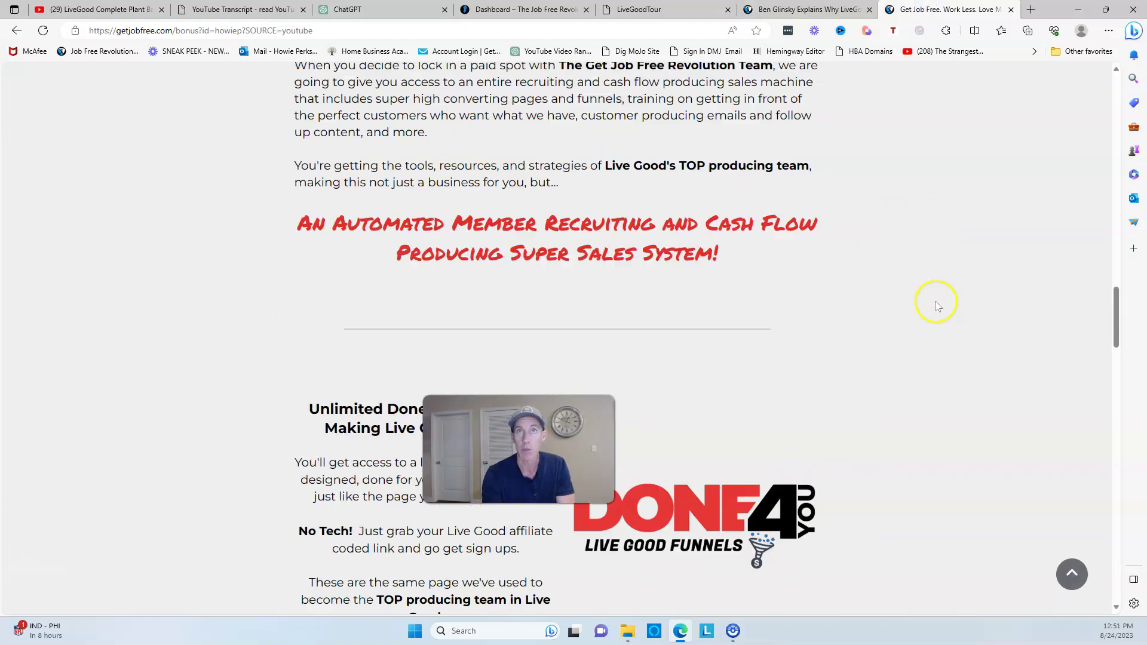
scroll(935, 301, up, 10)
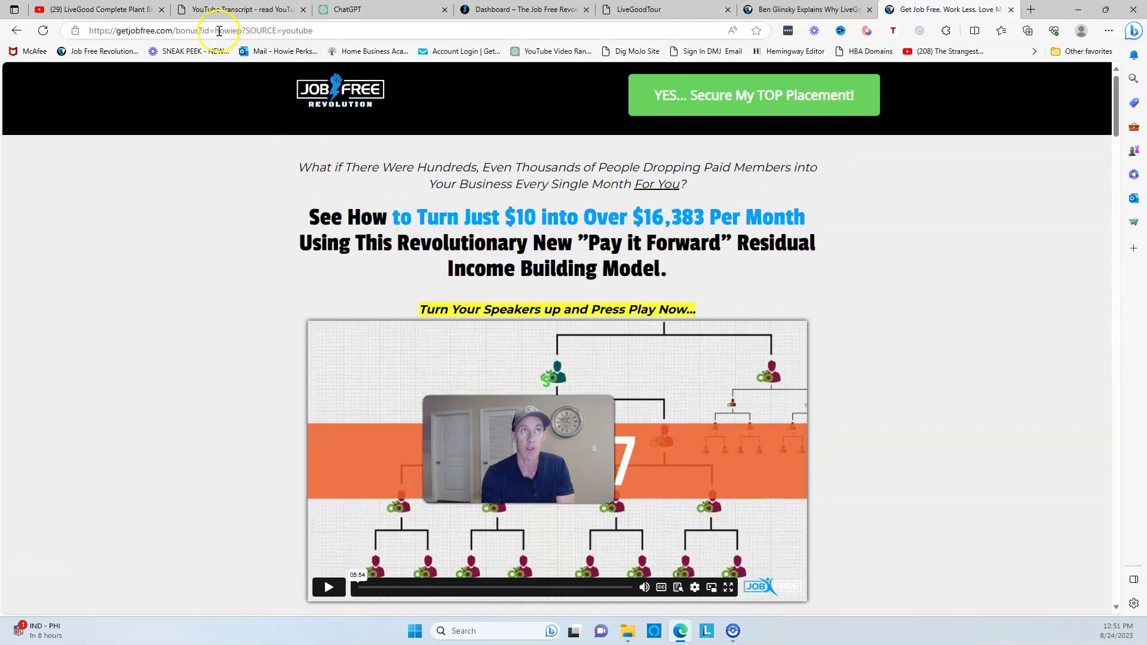
click(746, 106)
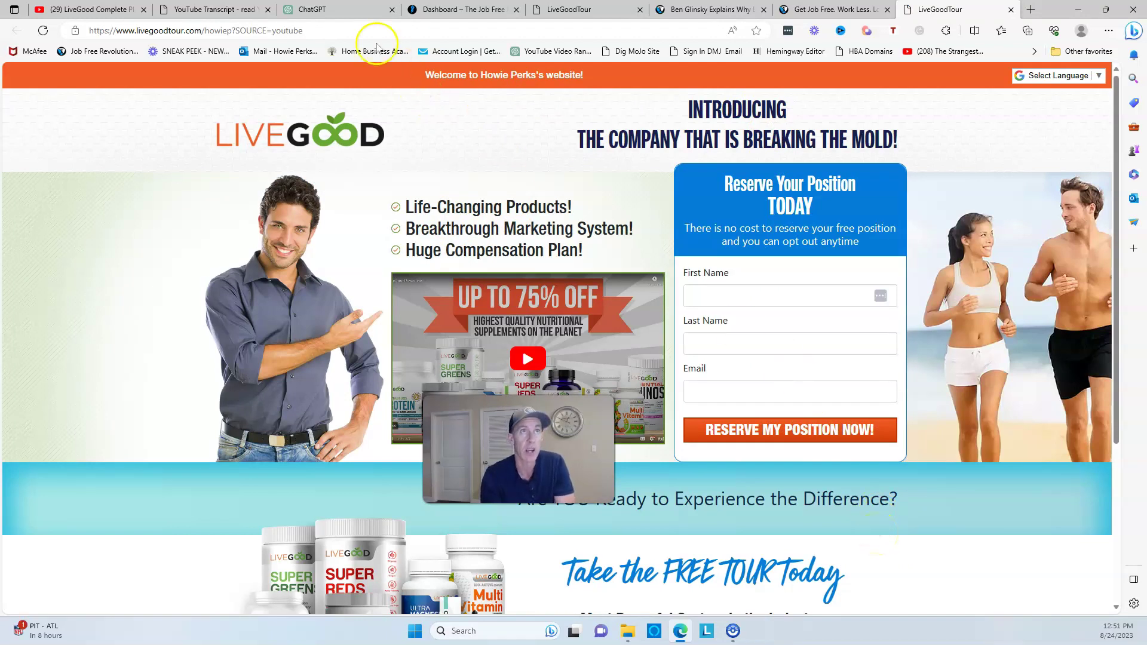
- Go back to the ChatGPT conversation and scroll up to the start of the transcript prompt
click(188, 10)
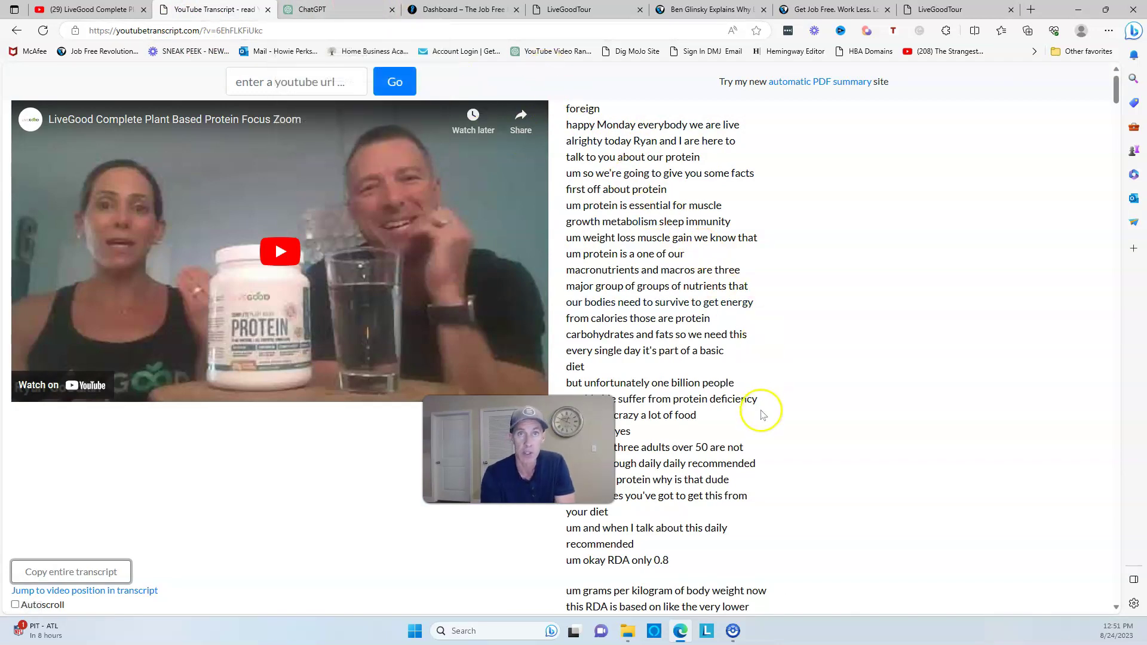
click(335, 10)
scroll(853, 353, up, 15)
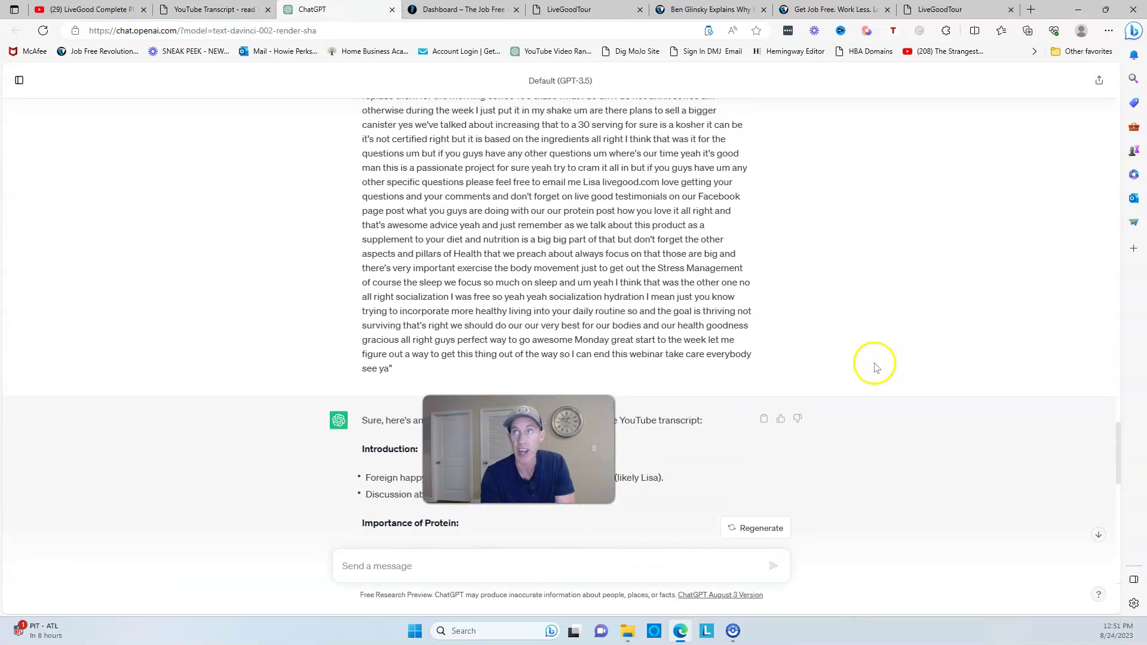
scroll(874, 367, up, 15)
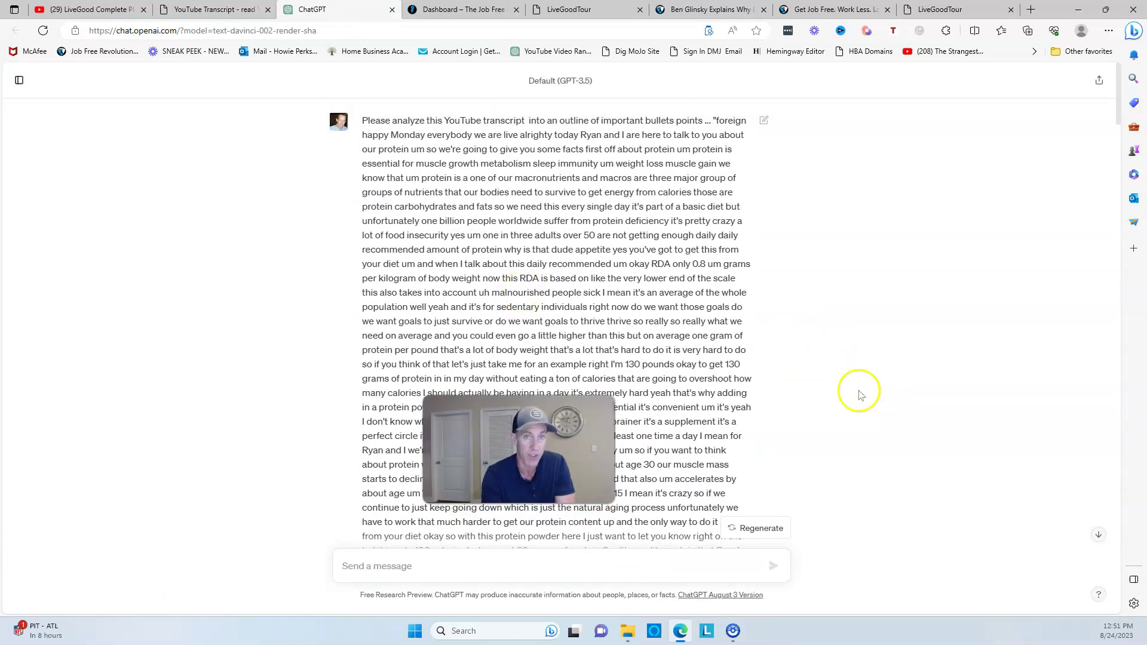